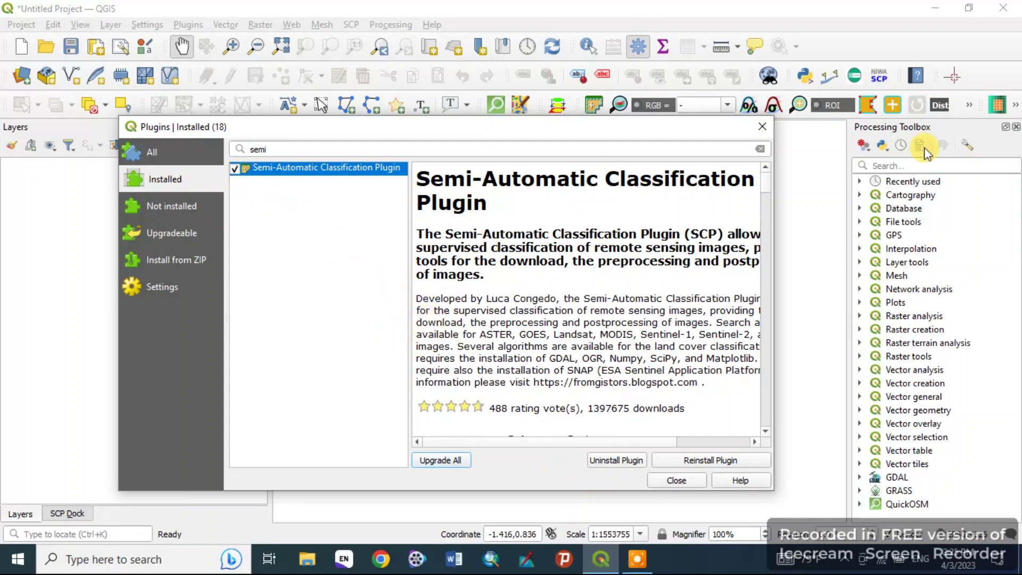
# Close the plugin manager and open the Semi-Automatic Classification Plugin's tool for downloading products.
pyautogui.click(763, 128)
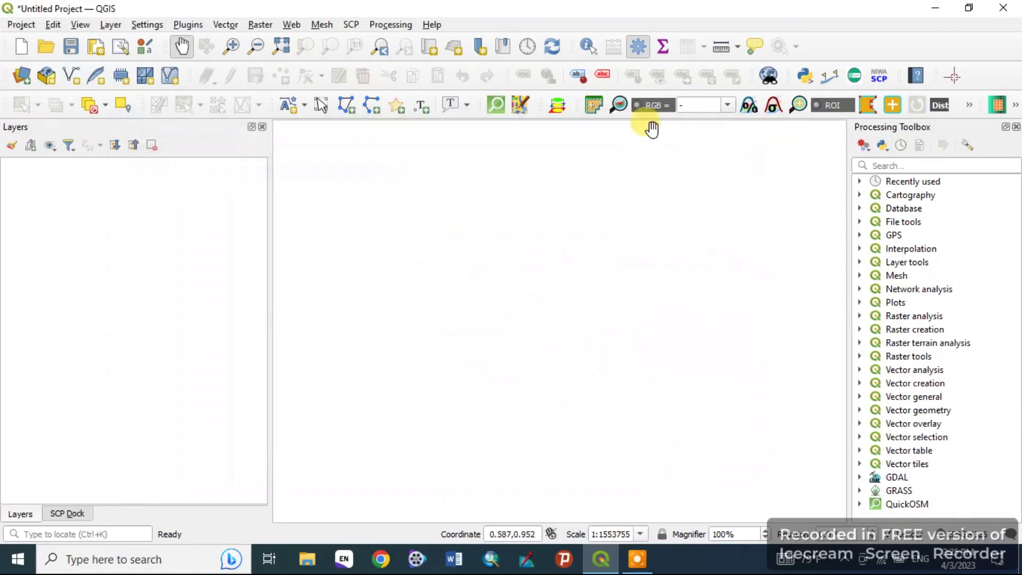
pyautogui.click(350, 25)
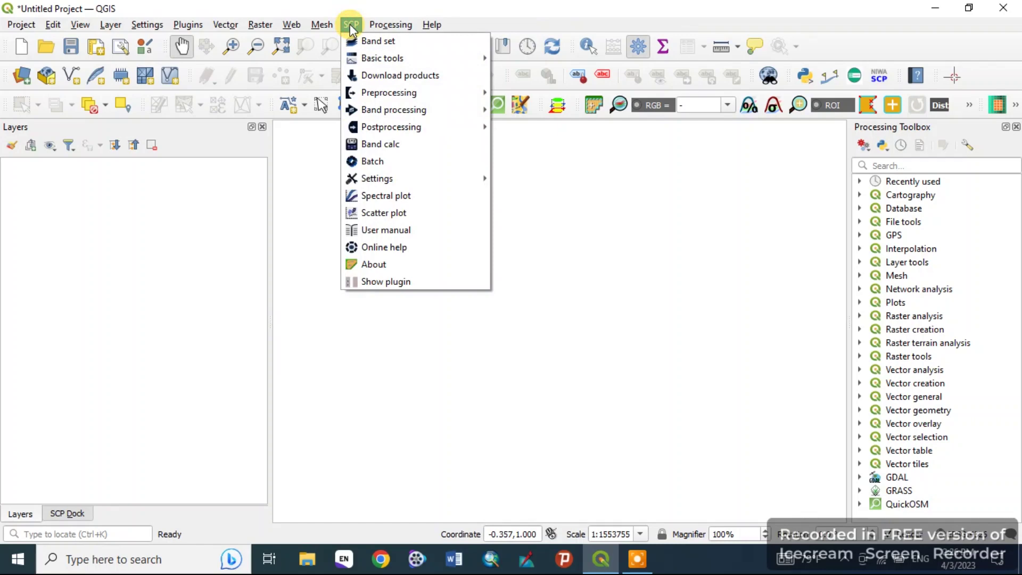
pyautogui.click(407, 74)
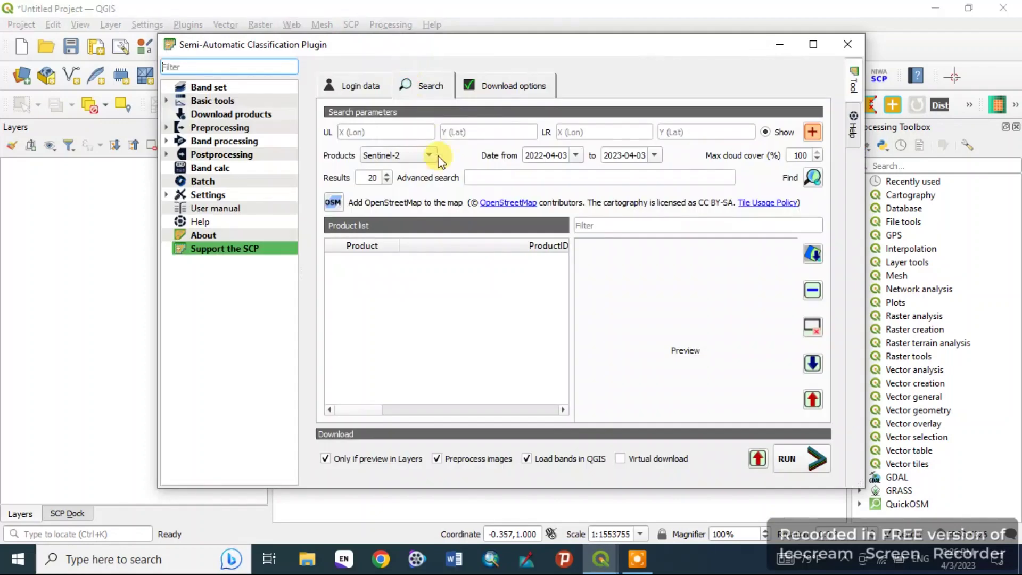
# Review the saved login data for Landsat, ASTER and MODIS, and Sentinels, and return to the product search settings.
pyautogui.click(354, 81)
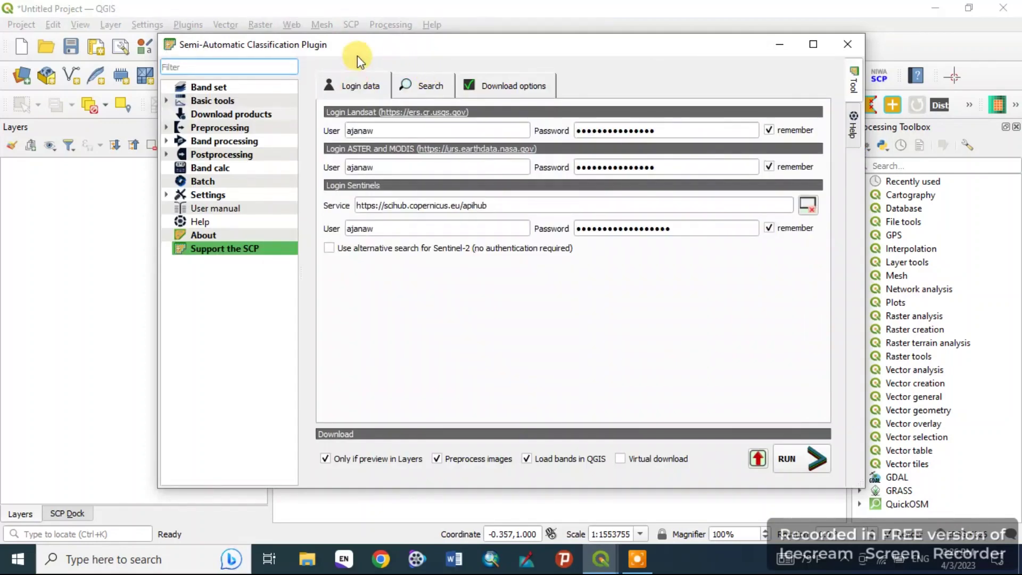
pyautogui.moveTo(378, 43); pyautogui.dragTo(358, 48)
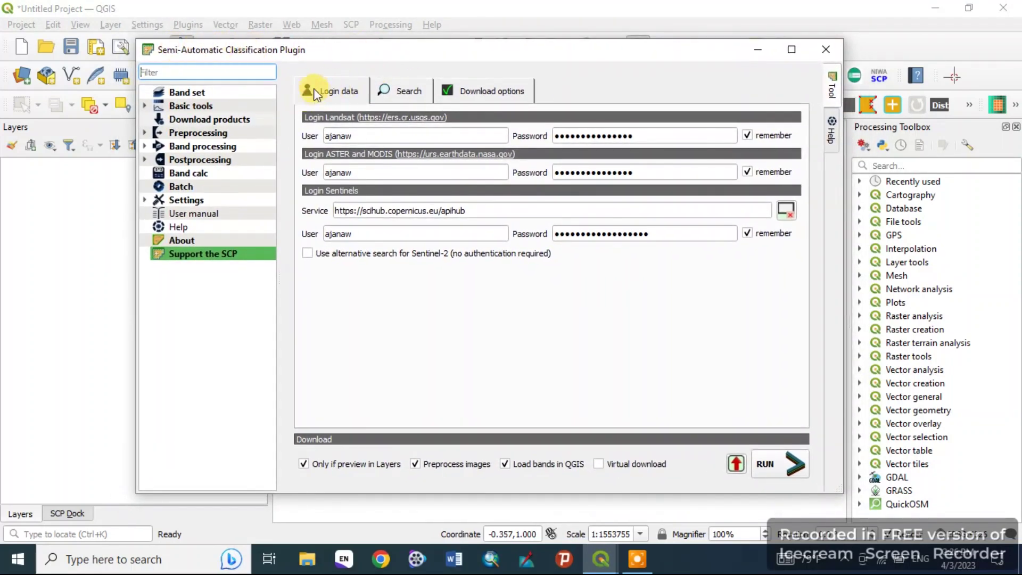
pyautogui.click(330, 92)
pyautogui.click(397, 93)
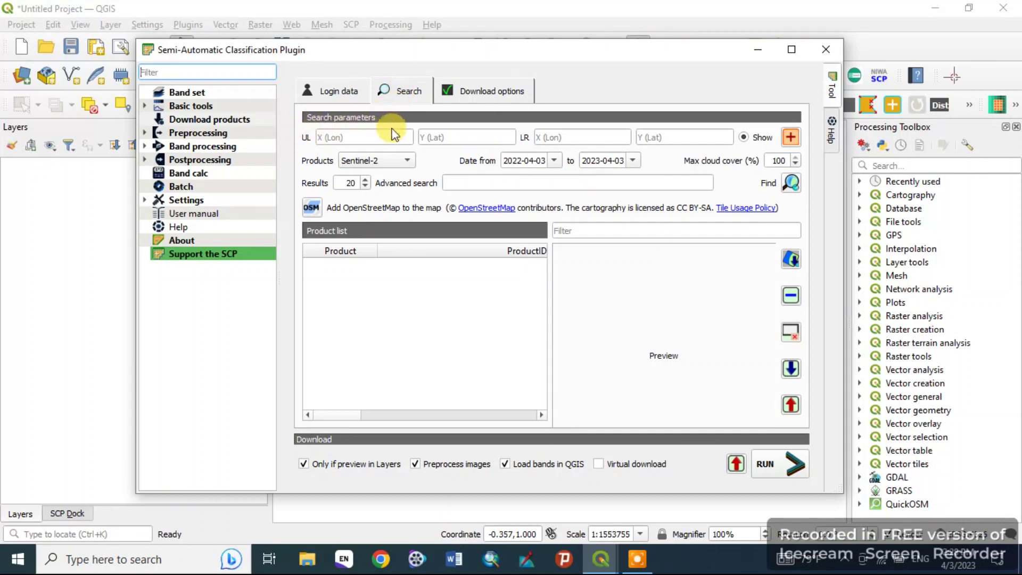
# Add the OpenStreetMap layer to the map and bring the two lakes north of Dessie and Kombolcha into view.
pyautogui.write('123')
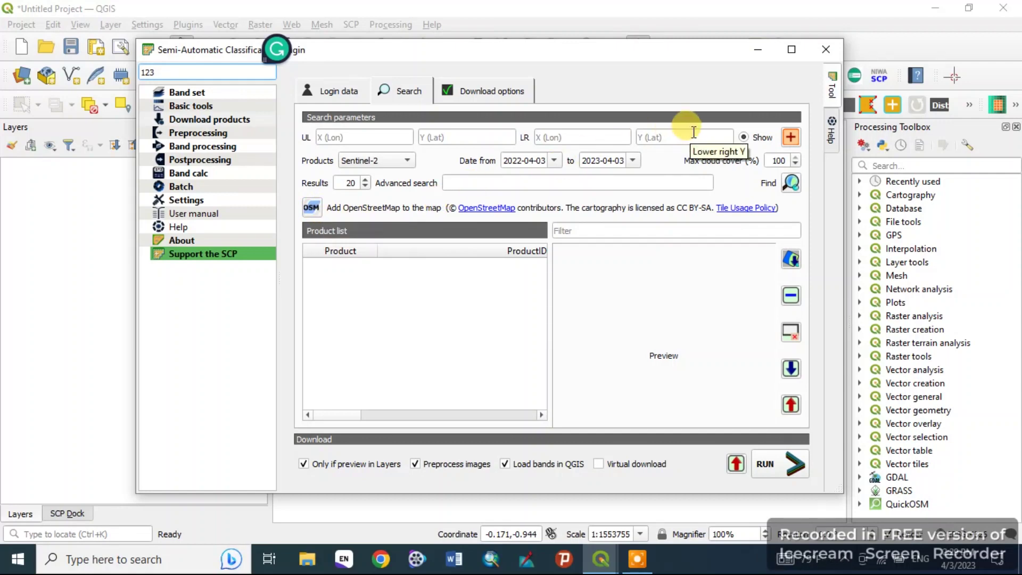
pyautogui.click(313, 211)
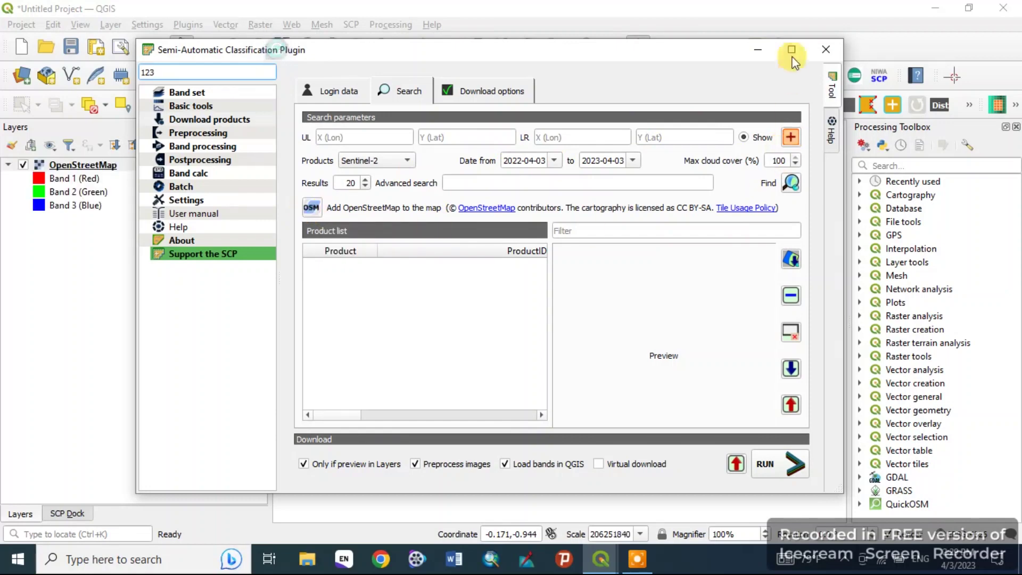
pyautogui.click(756, 50)
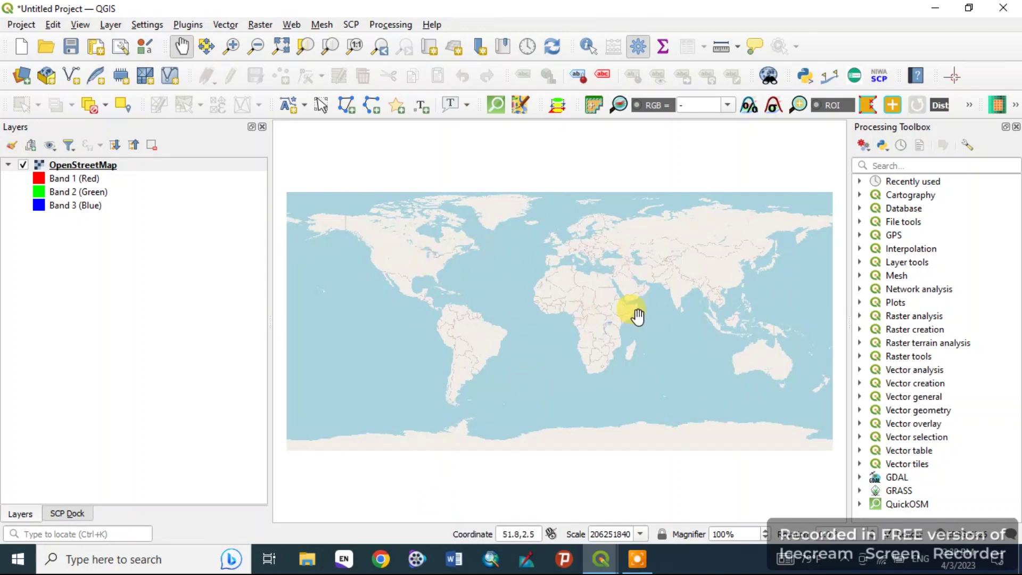
pyautogui.scroll(1, 638, 316)
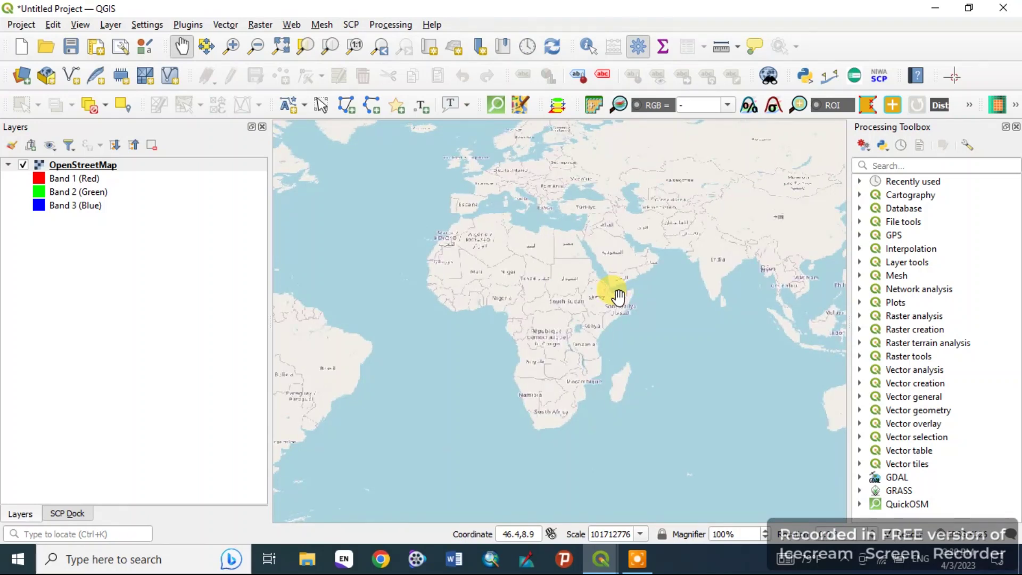
pyautogui.scroll(2, 617, 295)
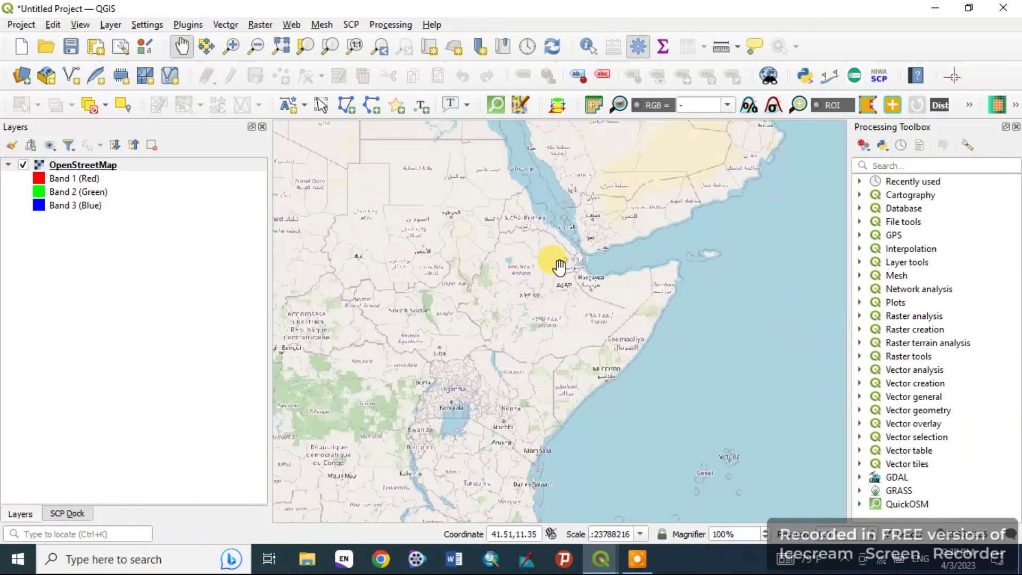
pyautogui.scroll(2, 559, 267)
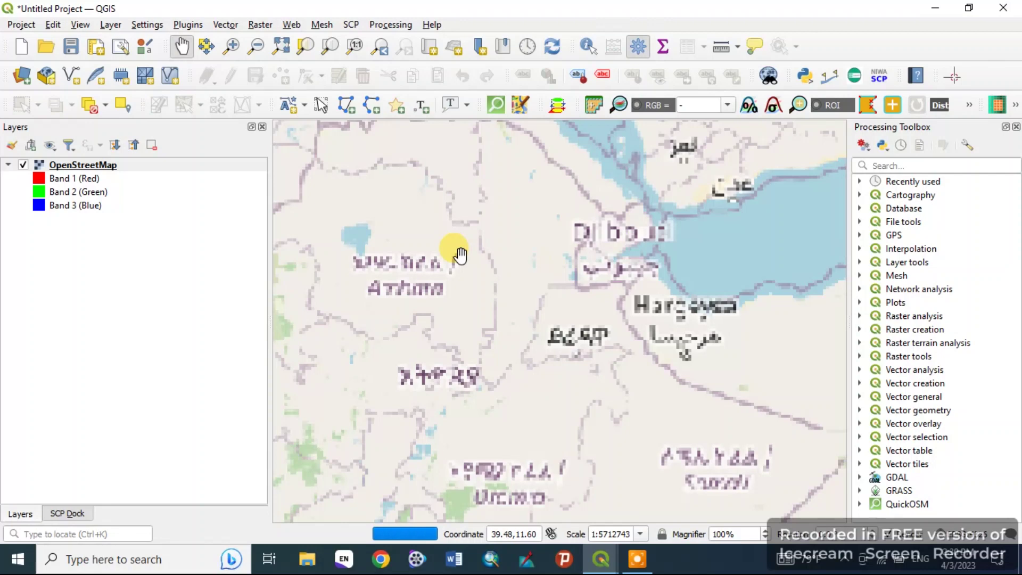
pyautogui.scroll(2, 463, 256)
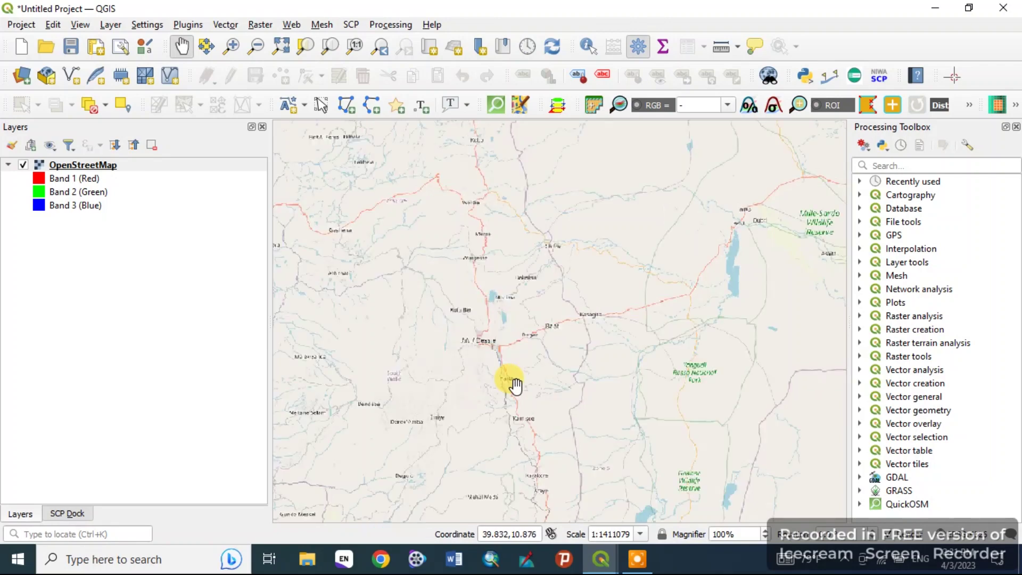
pyautogui.scroll(2, 510, 329)
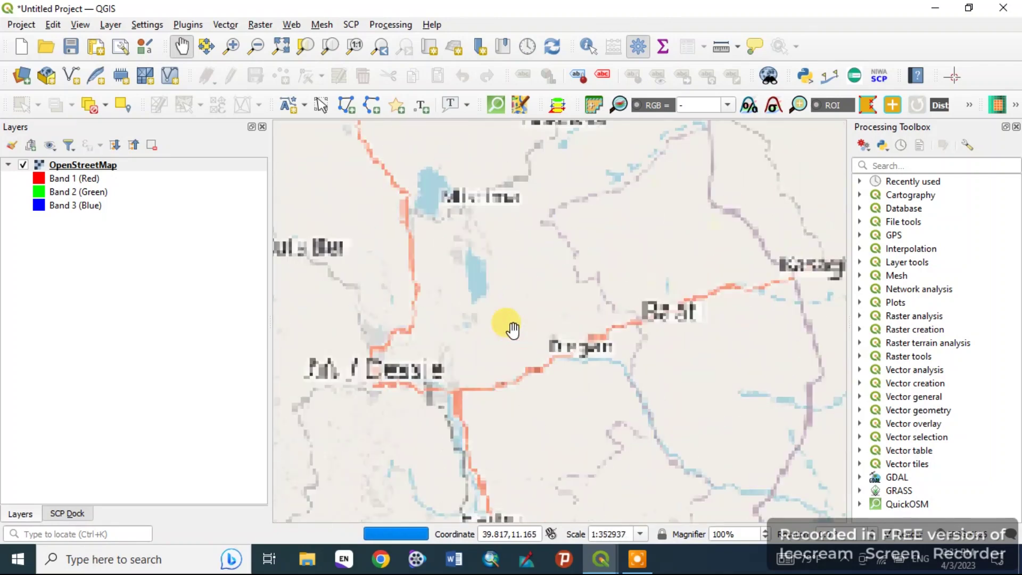
pyautogui.moveTo(511, 329); pyautogui.dragTo(533, 375)
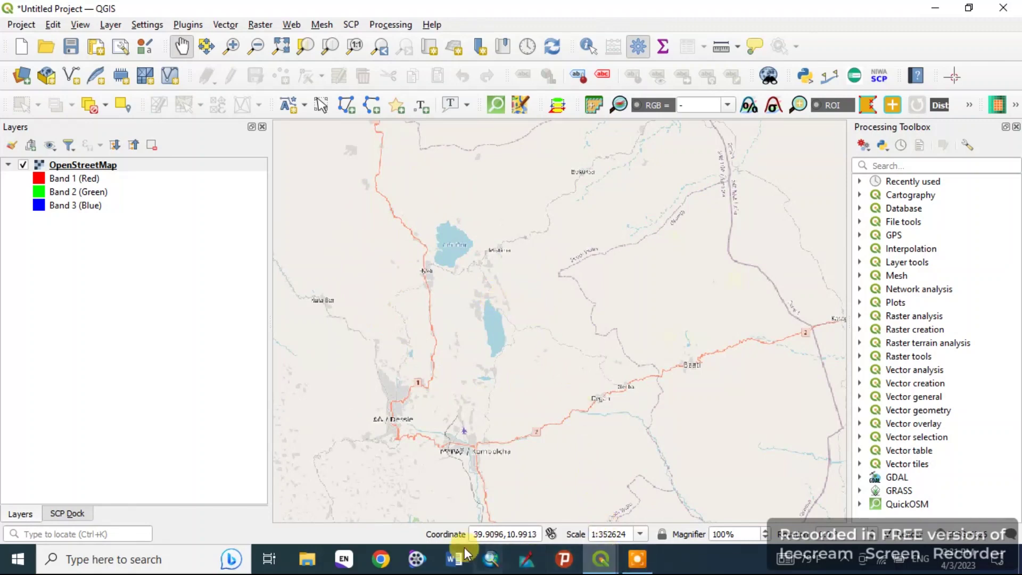
# Return to the plugin window and clear the text from its tool filter.
pyautogui.moveTo(591, 559)
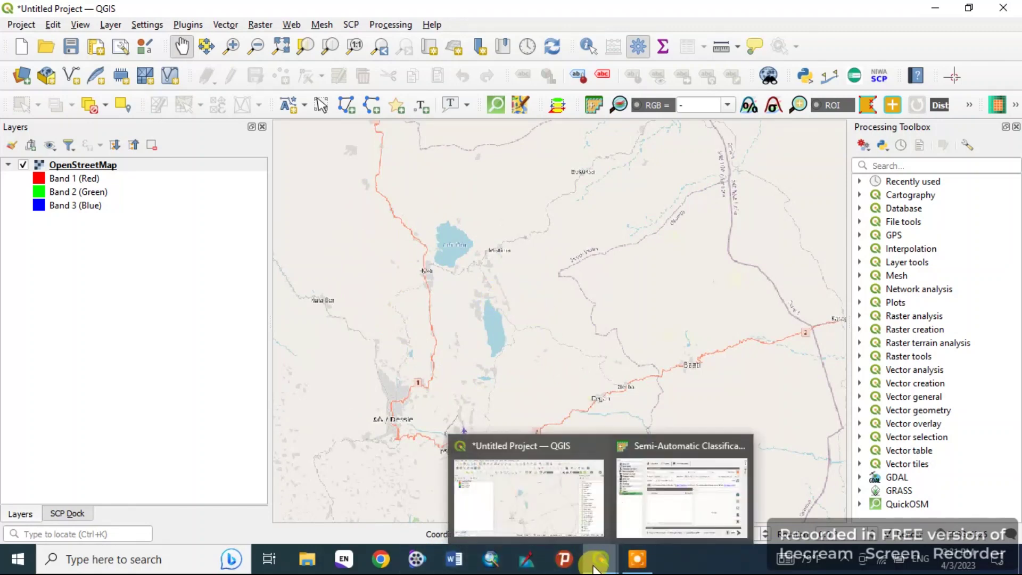
pyautogui.click(661, 501)
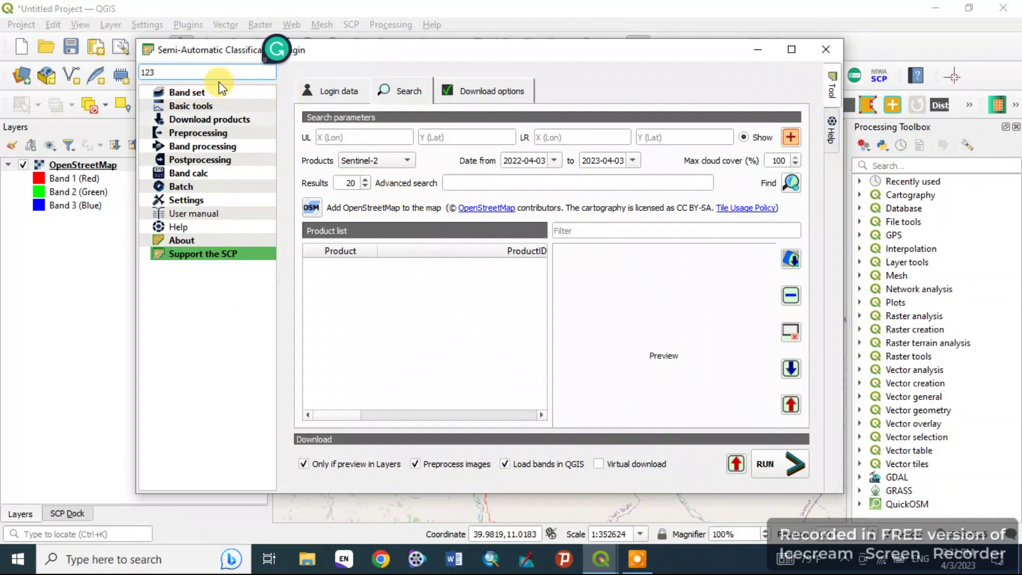
pyautogui.press('BackSpace')
pyautogui.press('BackSpace')
pyautogui.press('BackSpace')
pyautogui.moveTo(356, 46); pyautogui.dragTo(371, 46)
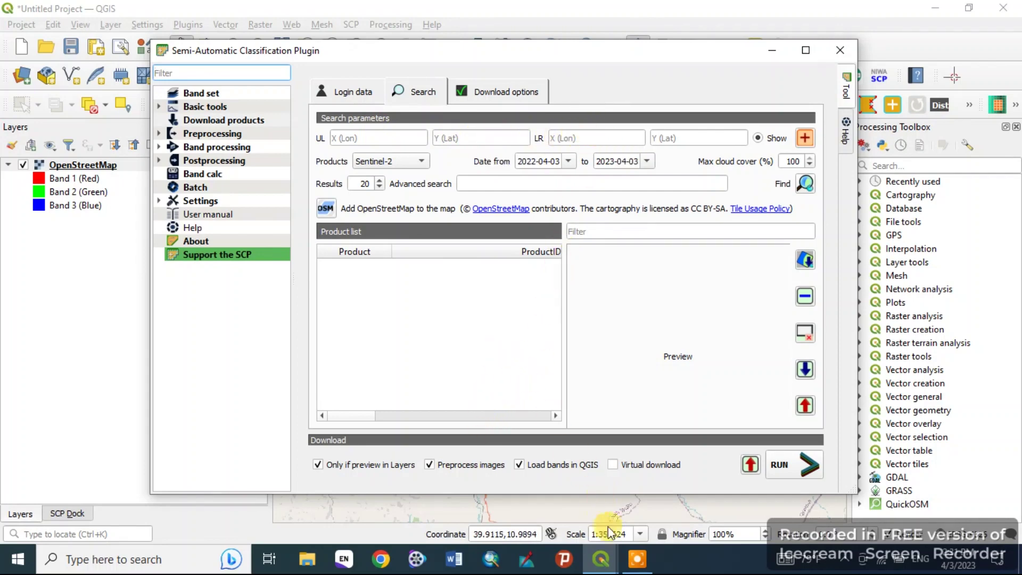
pyautogui.moveTo(604, 561)
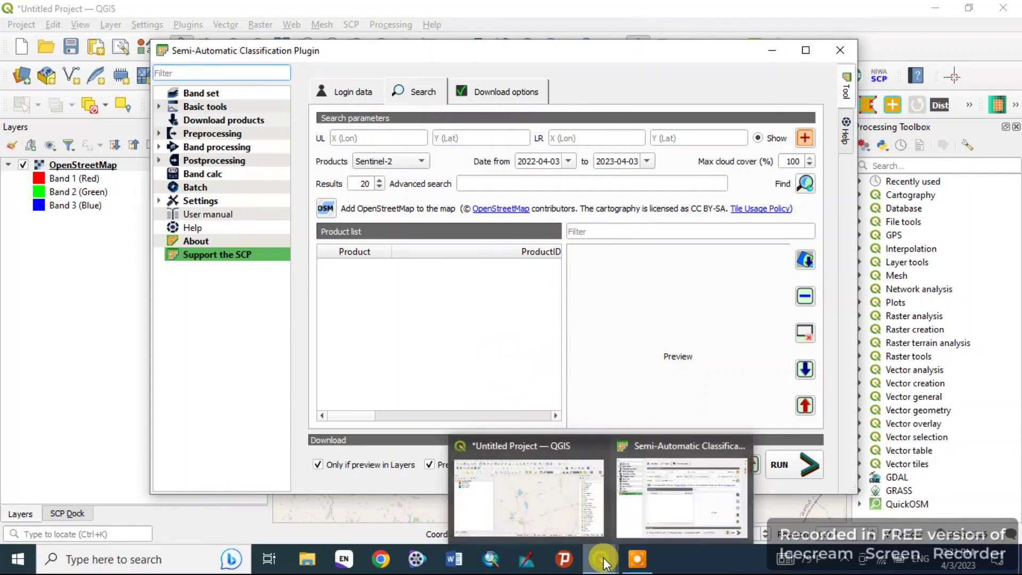
pyautogui.click(548, 506)
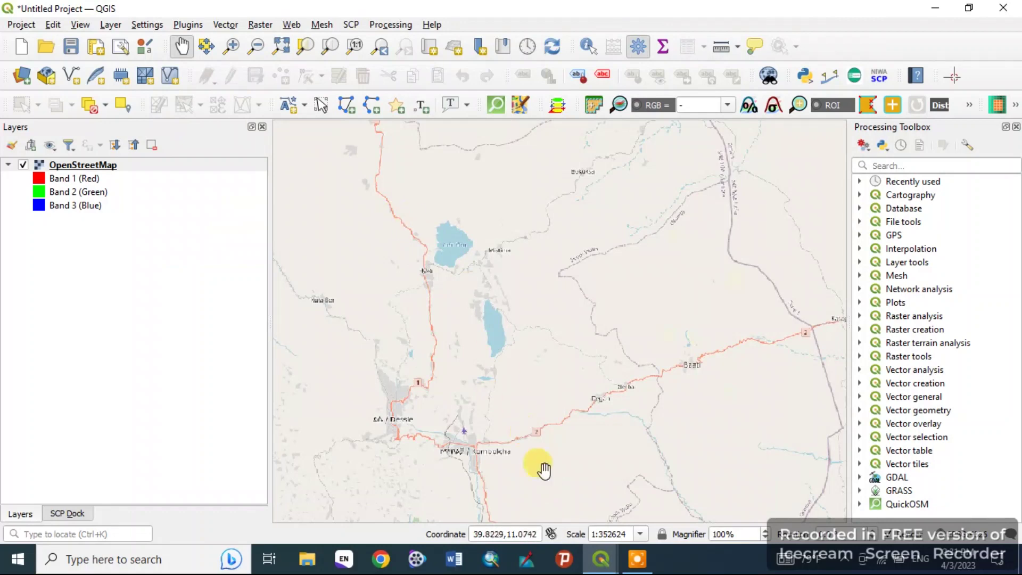
pyautogui.moveTo(598, 561)
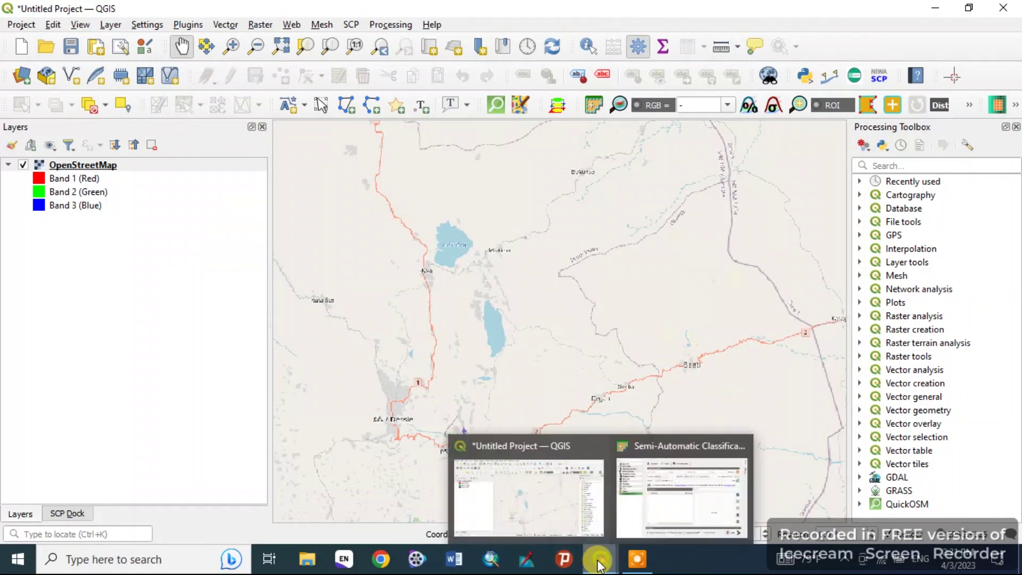
pyautogui.click(645, 487)
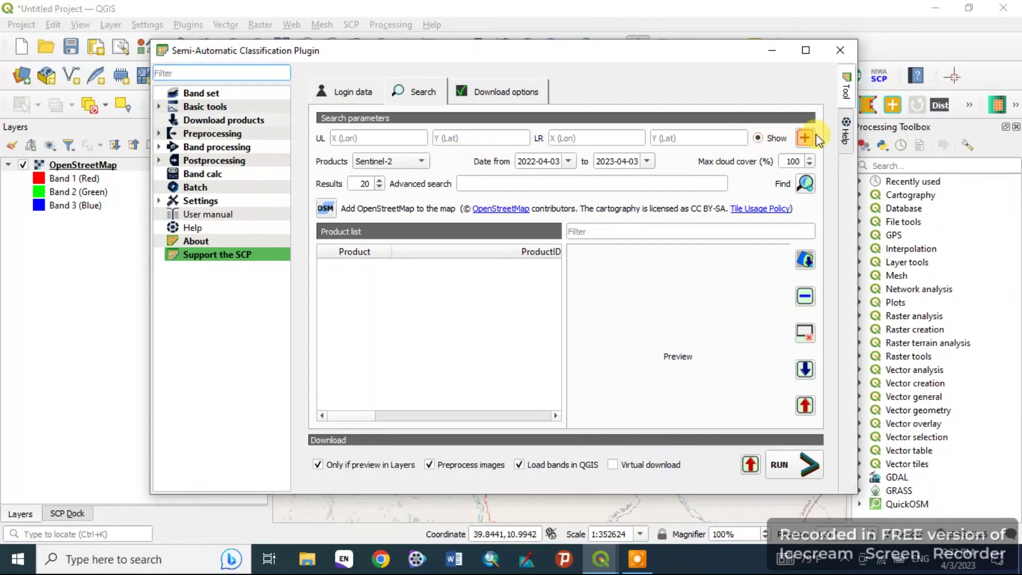
# Define the search area with a rectangle around the two lakes, from about 39.639, 11.384 to 39.821, 11.188.
pyautogui.moveTo(598, 563)
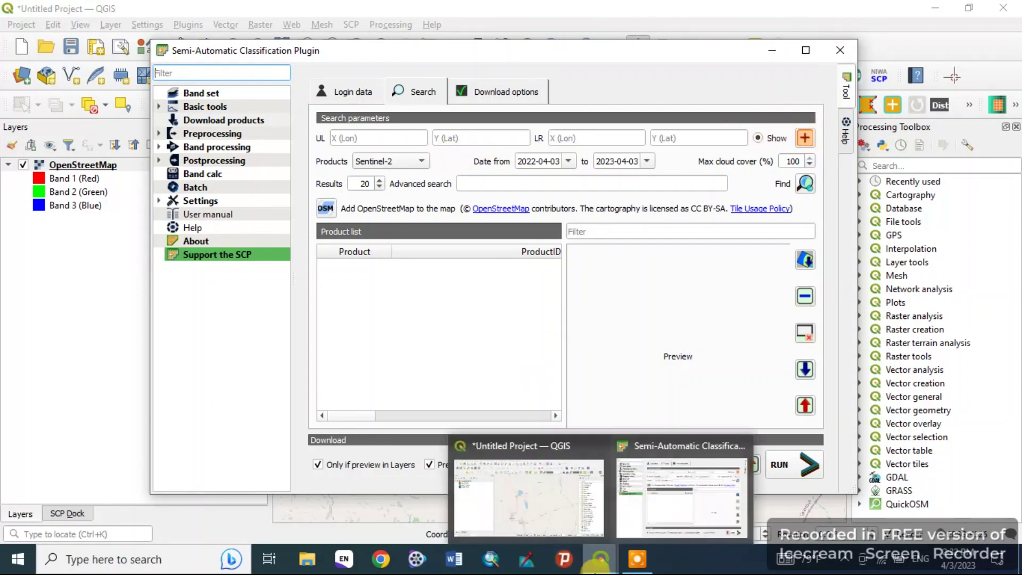
pyautogui.click(539, 516)
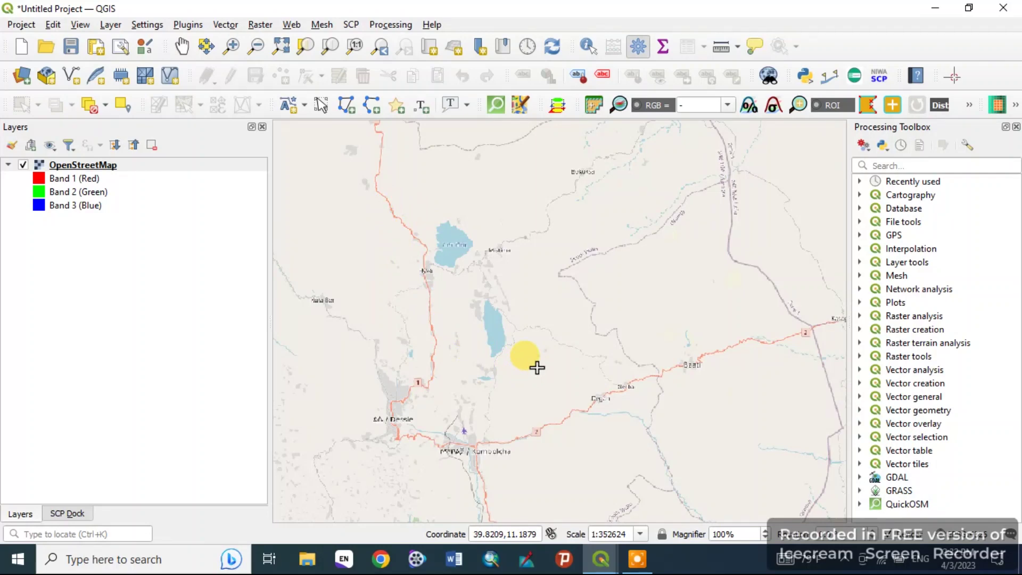
pyautogui.moveTo(537, 367); pyautogui.dragTo(389, 218)
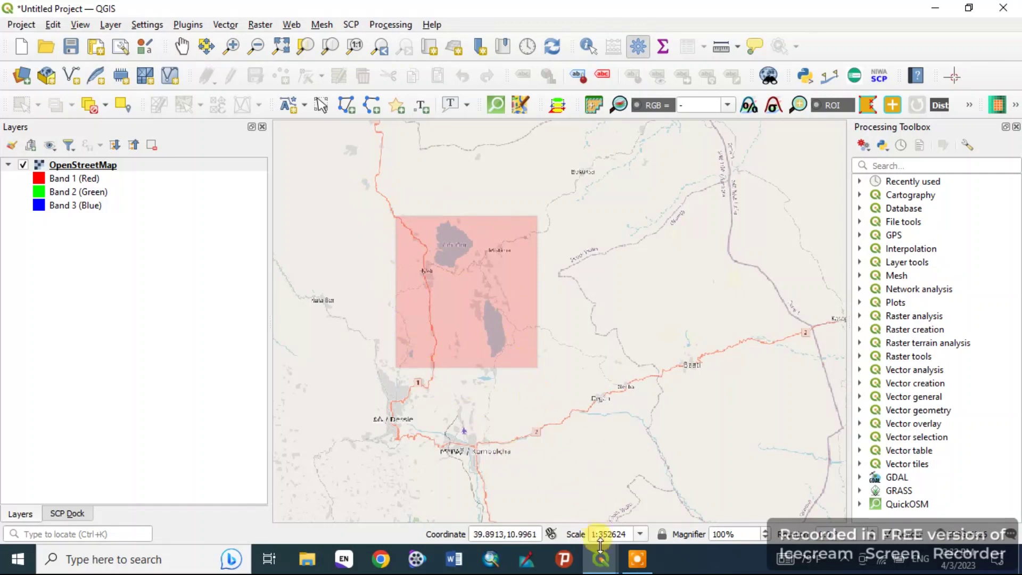
pyautogui.moveTo(606, 566)
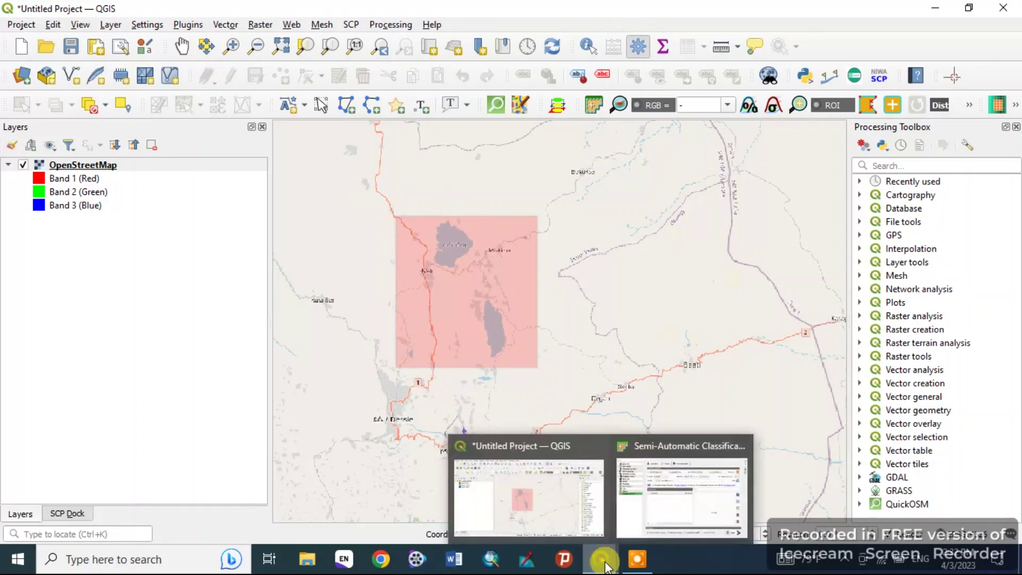
pyautogui.click(668, 505)
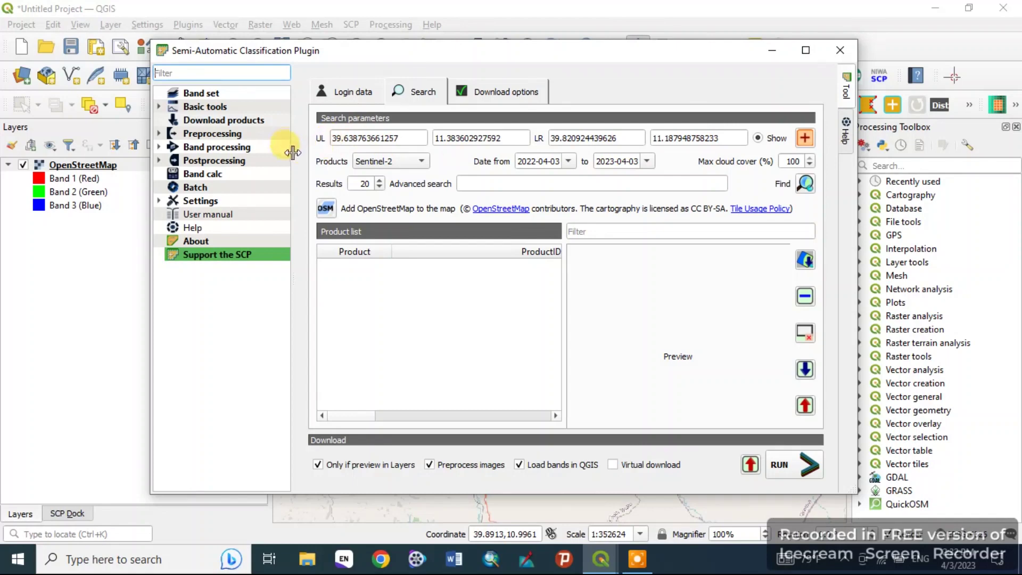
# Choose Sentinel-2 as the product for the image search.
pyautogui.click(422, 161)
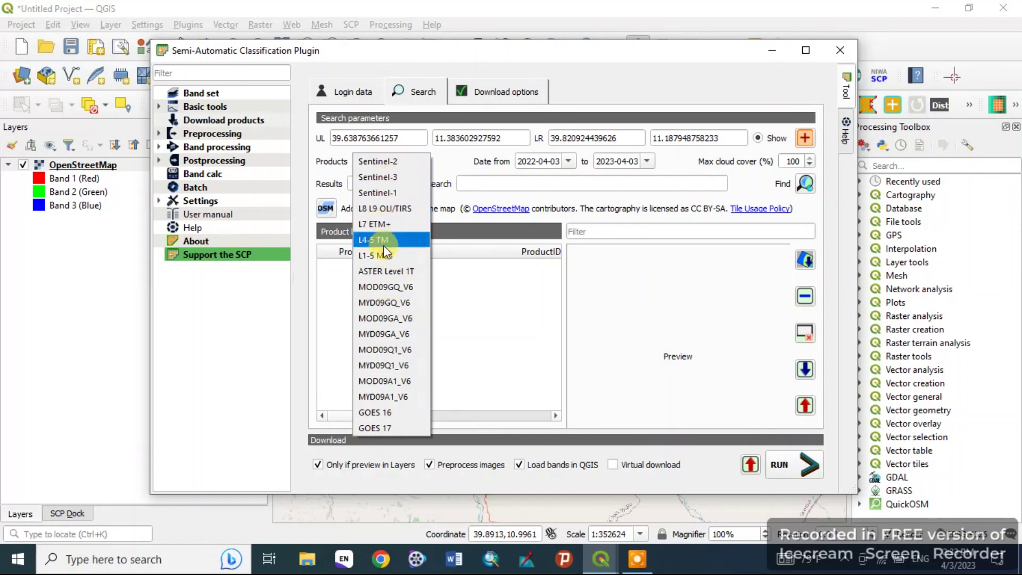
pyautogui.click(397, 163)
pyautogui.click(394, 163)
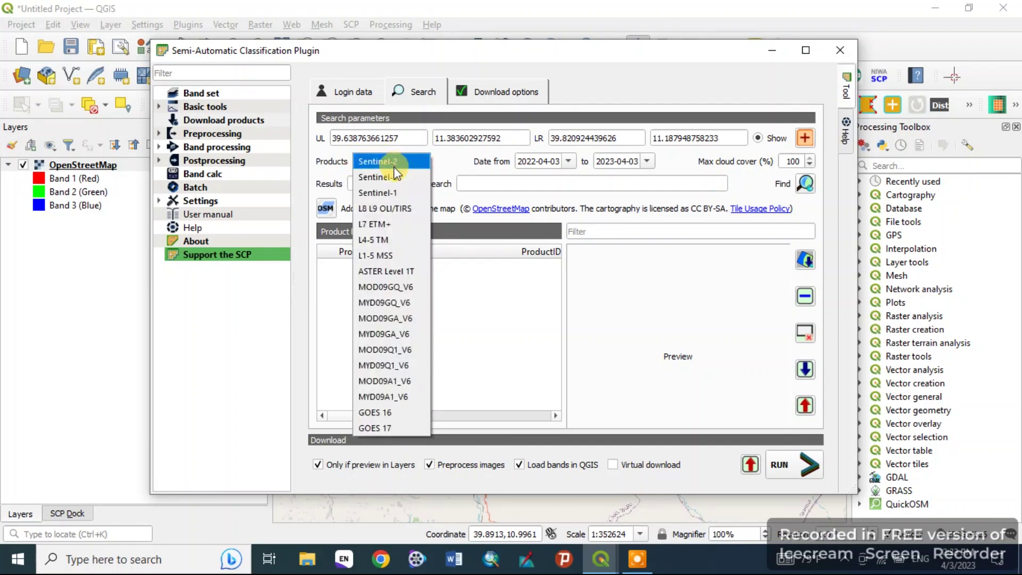
pyautogui.click(393, 161)
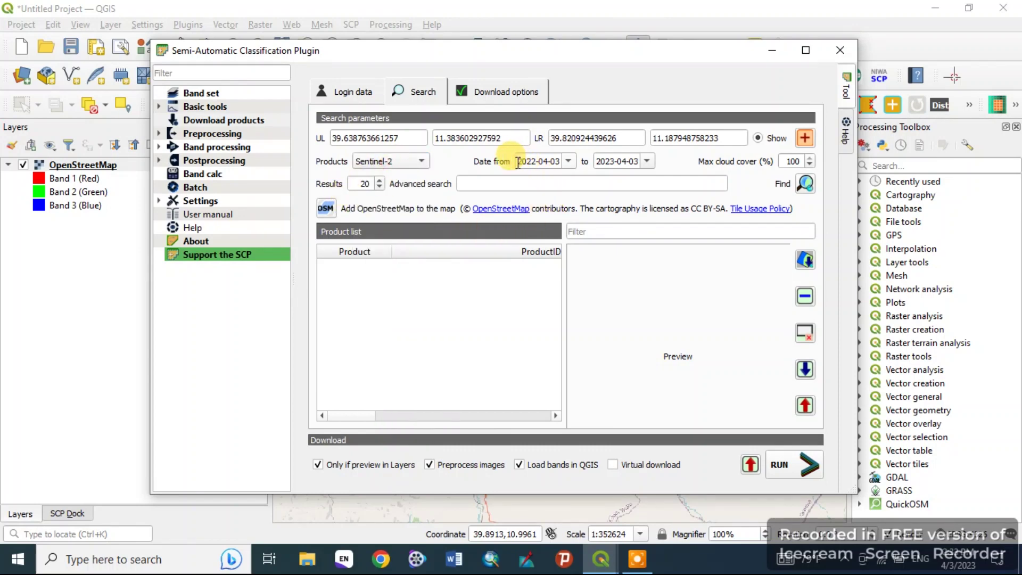
# Set the start date of the image search to 2021-04-08.
pyautogui.moveTo(517, 161); pyautogui.dragTo(561, 163)
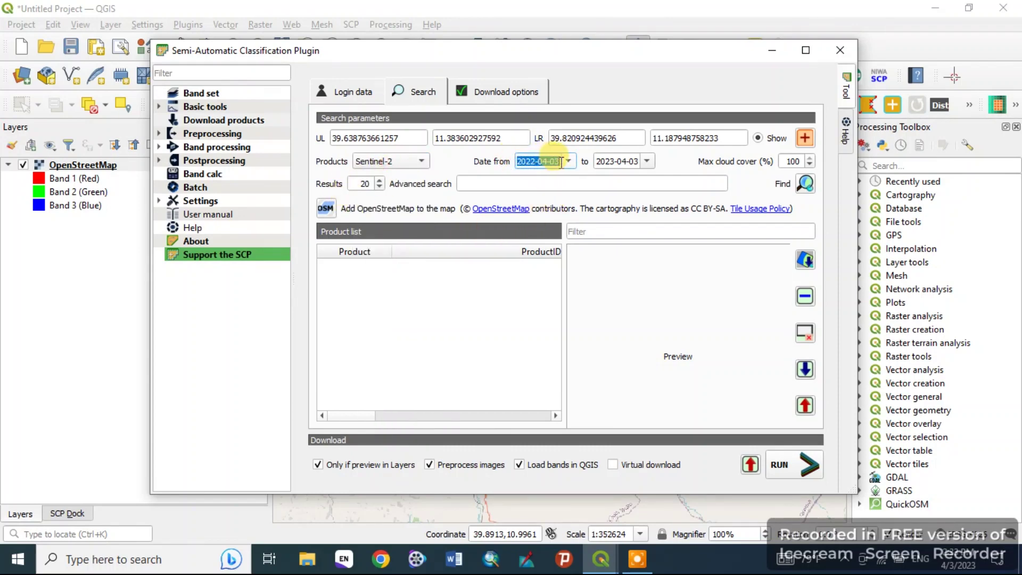
pyautogui.click(533, 164)
pyautogui.click(559, 161)
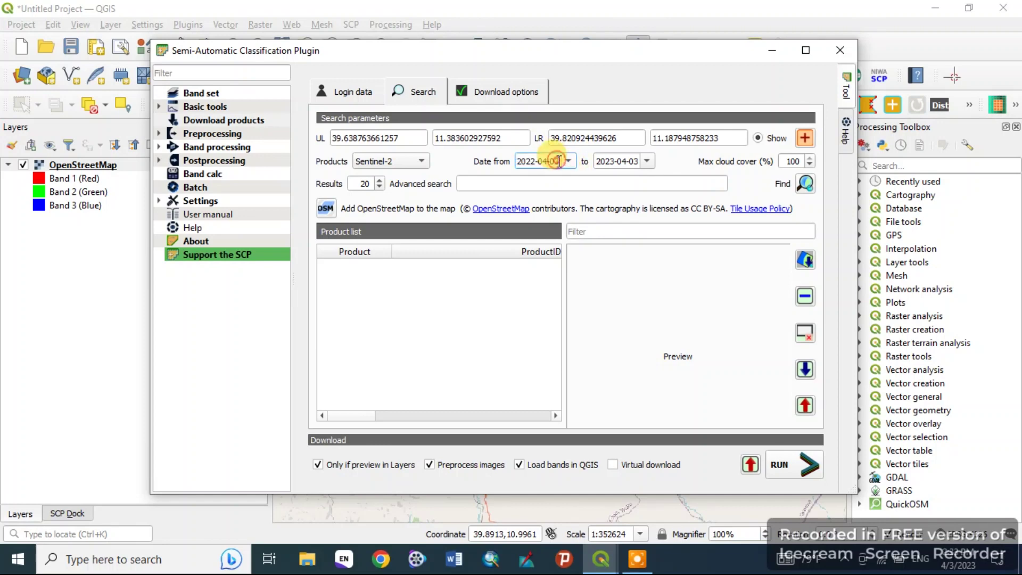
pyautogui.press('BackSpace')
pyautogui.press('BackSpace')
pyautogui.write('08')
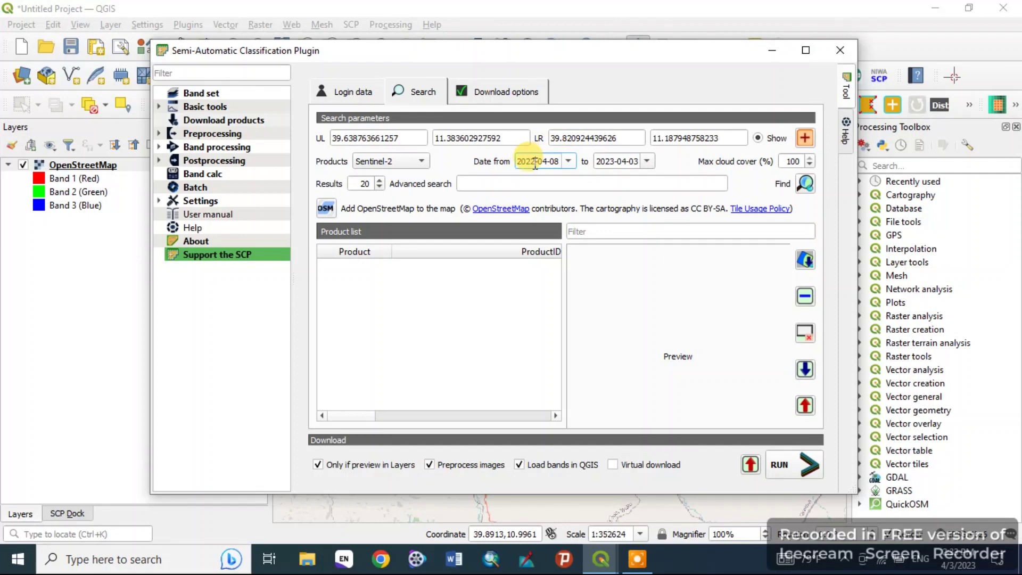
pyautogui.doubleClick(535, 164)
pyautogui.write('2021')
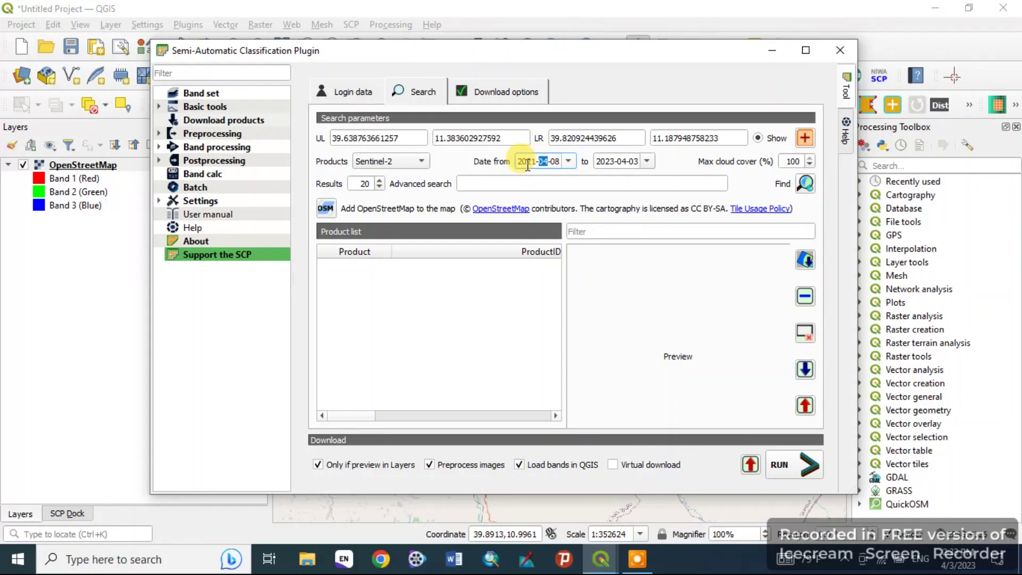
pyautogui.click(546, 166)
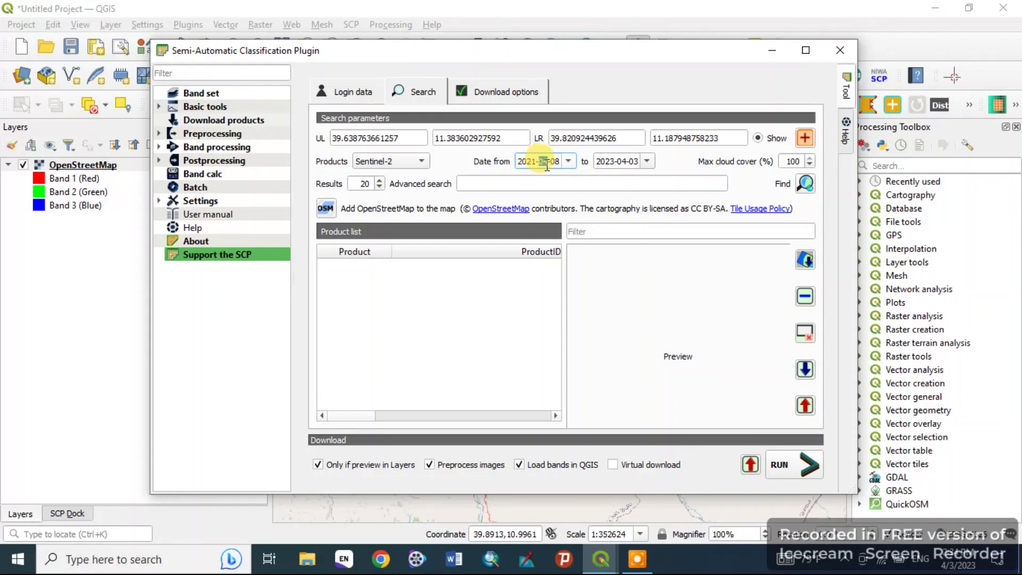
# Copy the start date into the end date, 2021-04-08, and search for matching Sentinel-2 products.
pyautogui.moveTo(520, 160); pyautogui.dragTo(555, 161)
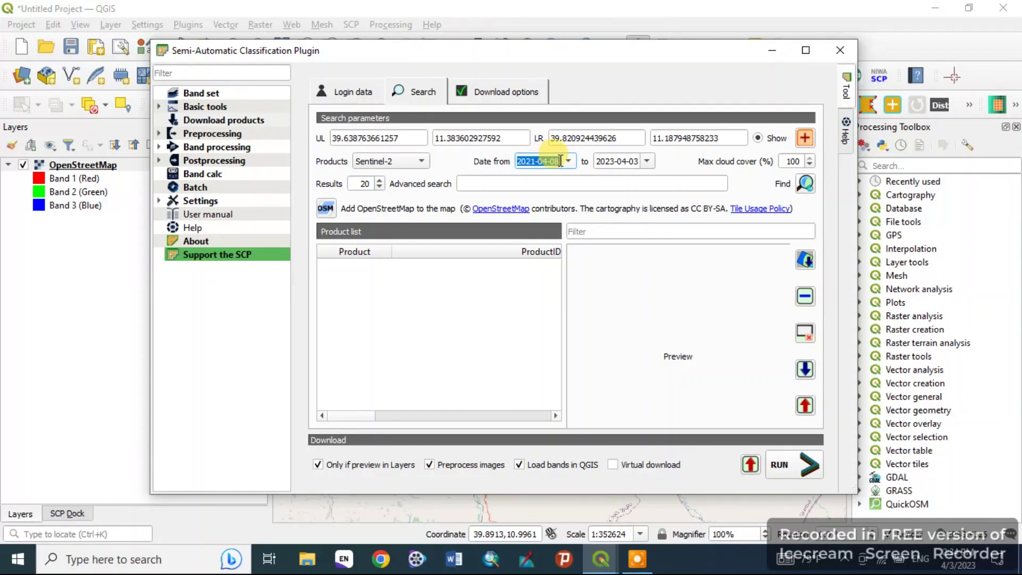
pyautogui.hotkey('ctrl', 'c')
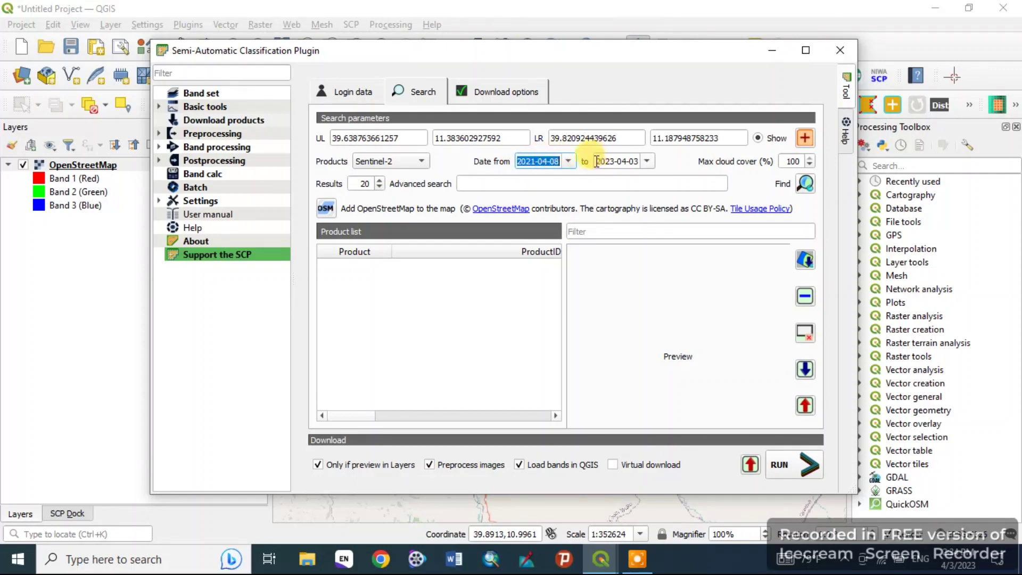
pyautogui.click(596, 161)
pyautogui.hotkey('ctrl', 'v')
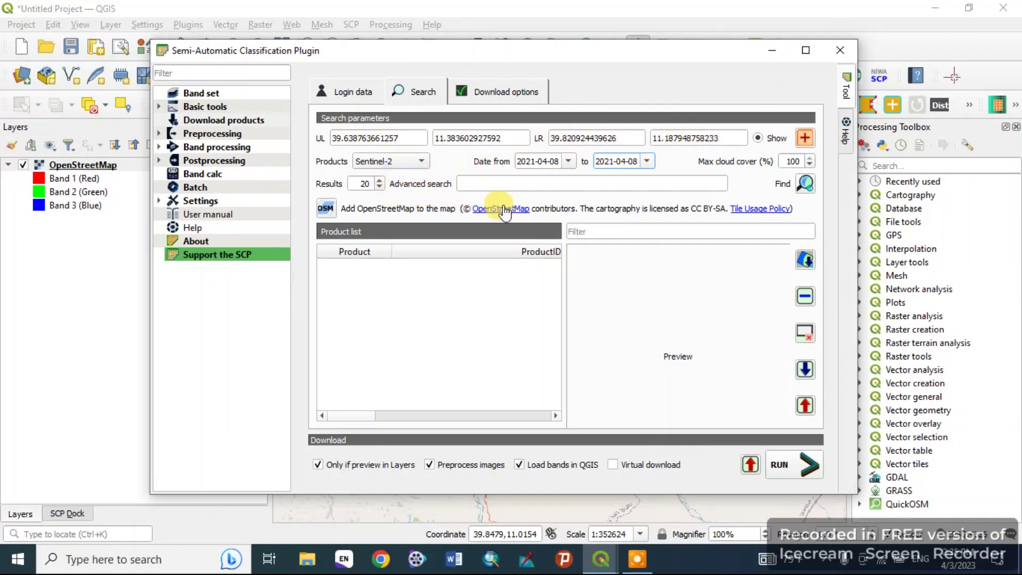
pyautogui.click(800, 184)
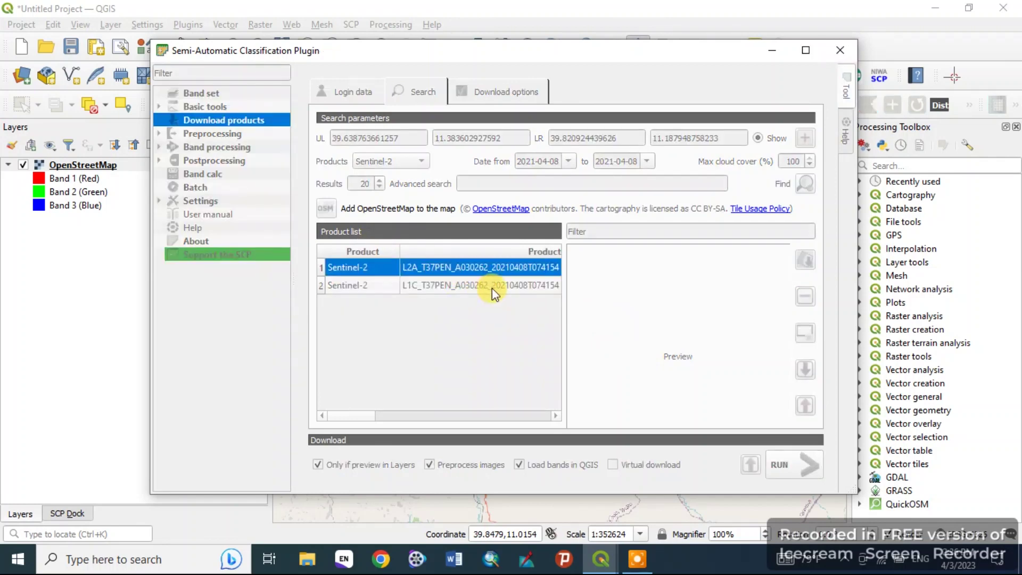
# Compare the preview images of the L2A and L1C products in the product list.
pyautogui.click(449, 271)
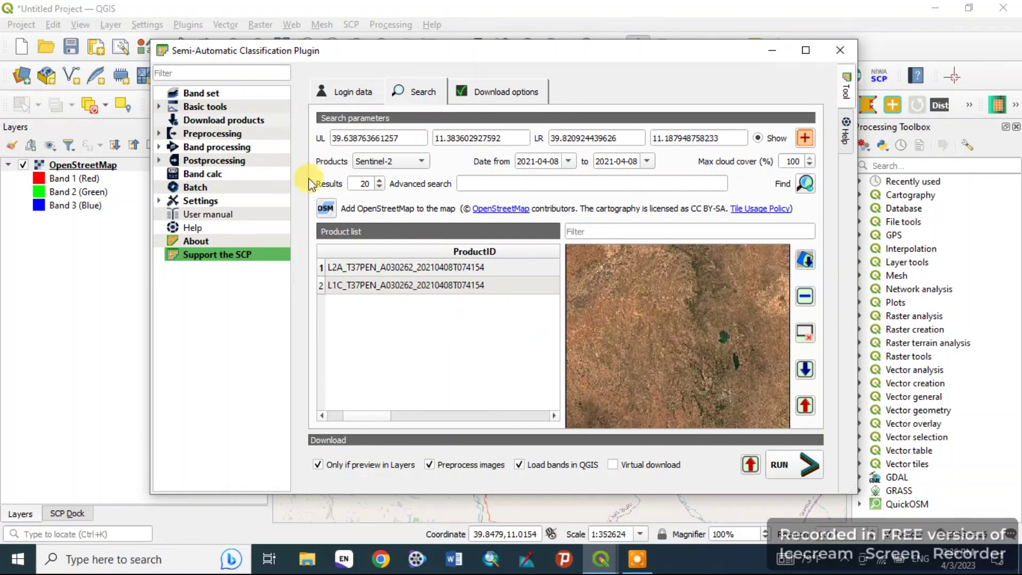
pyautogui.click(405, 283)
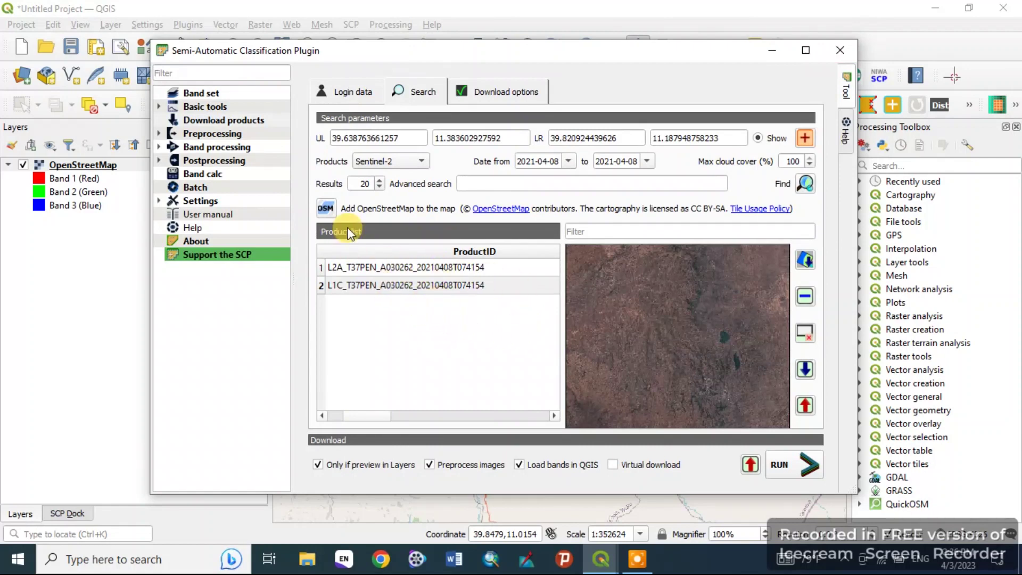
pyautogui.click(397, 266)
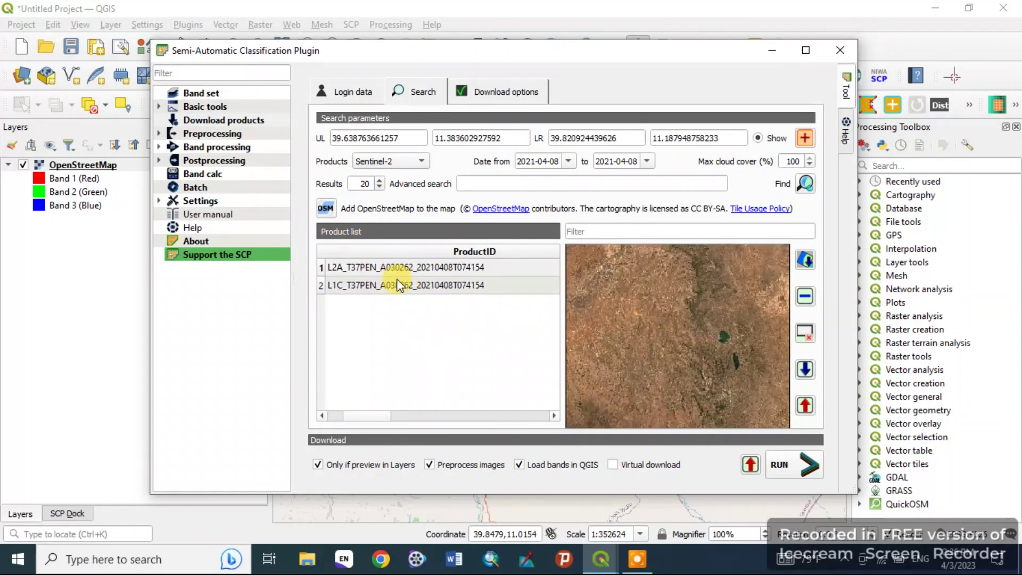
pyautogui.click(397, 284)
pyautogui.click(423, 267)
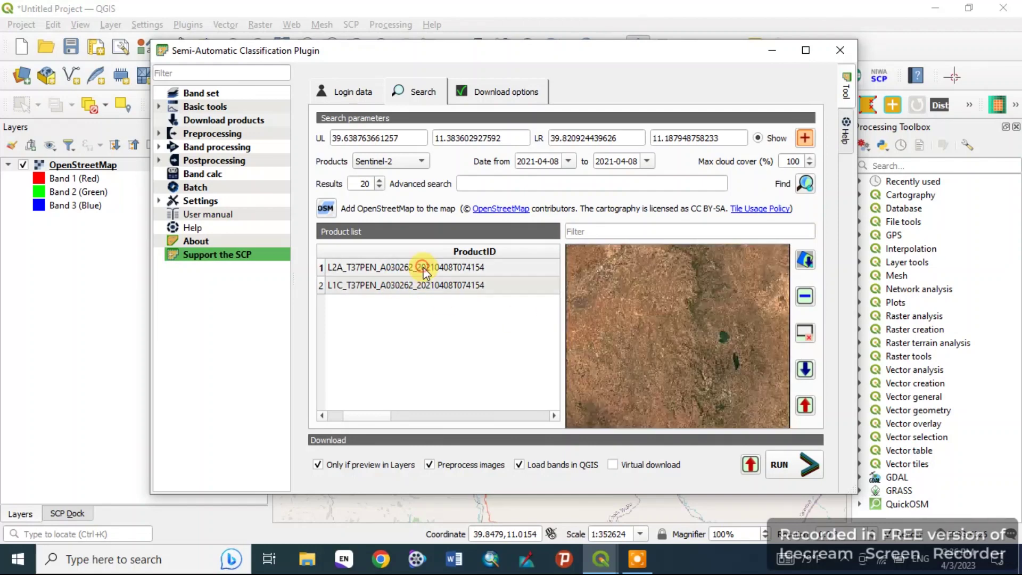
pyautogui.click(428, 286)
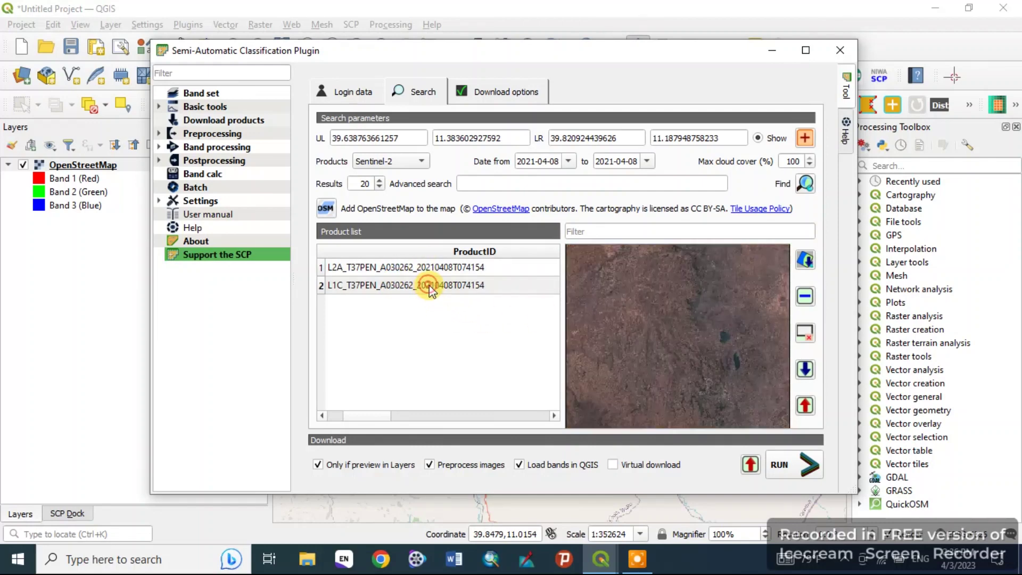
pyautogui.click(411, 266)
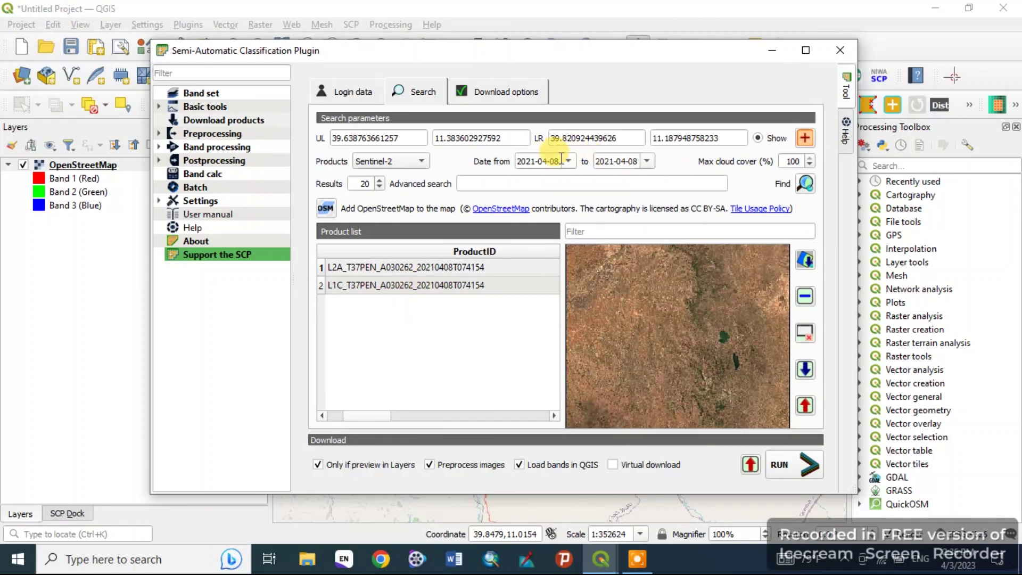
pyautogui.click(424, 286)
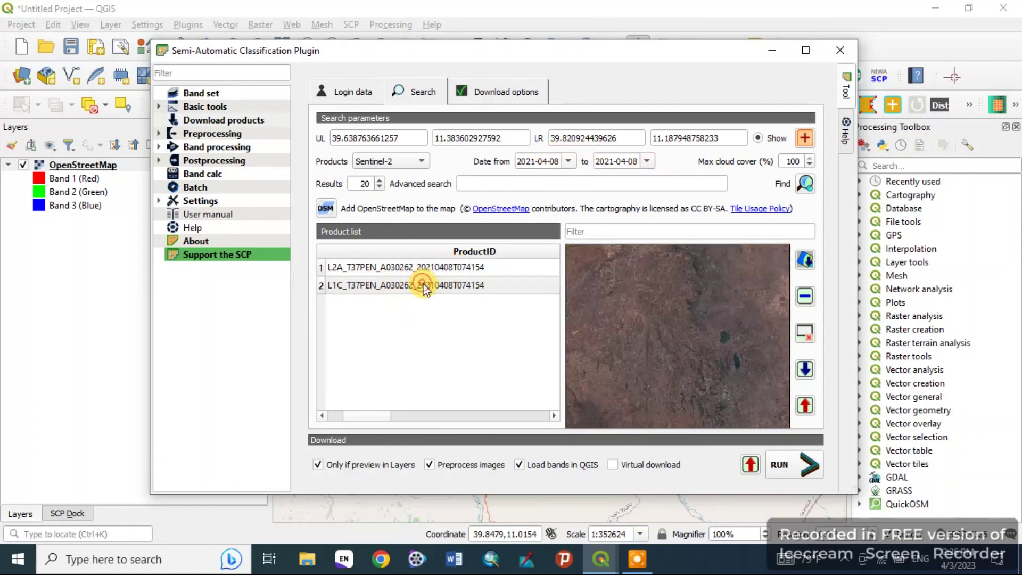
pyautogui.click(407, 266)
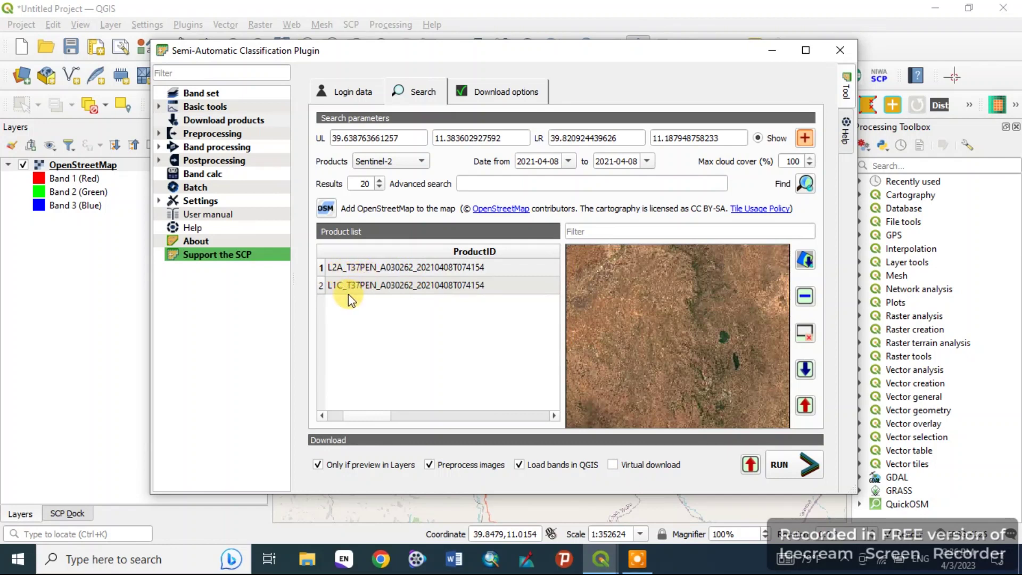
pyautogui.click(397, 267)
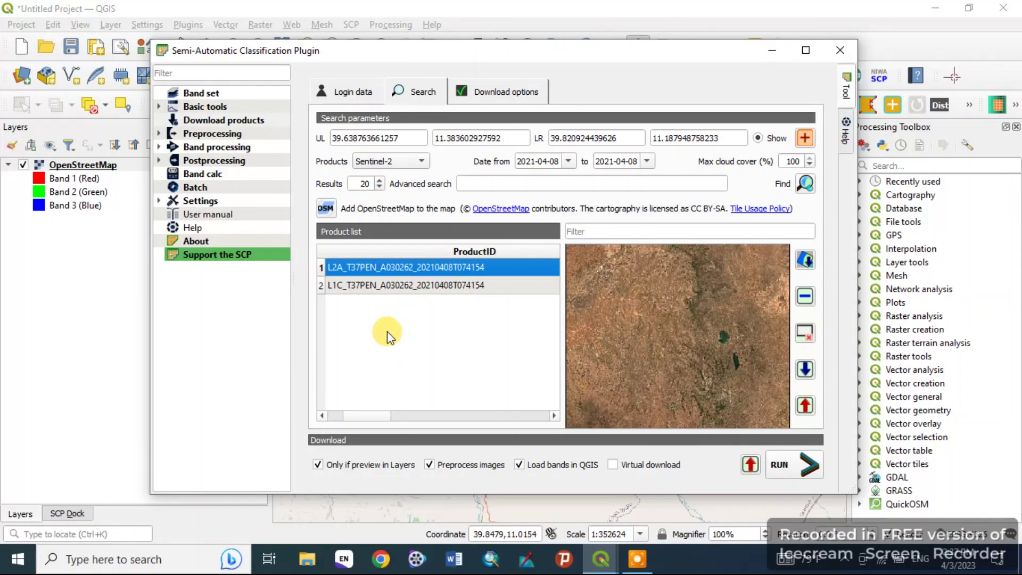
pyautogui.click(373, 288)
pyautogui.click(389, 269)
pyautogui.click(389, 288)
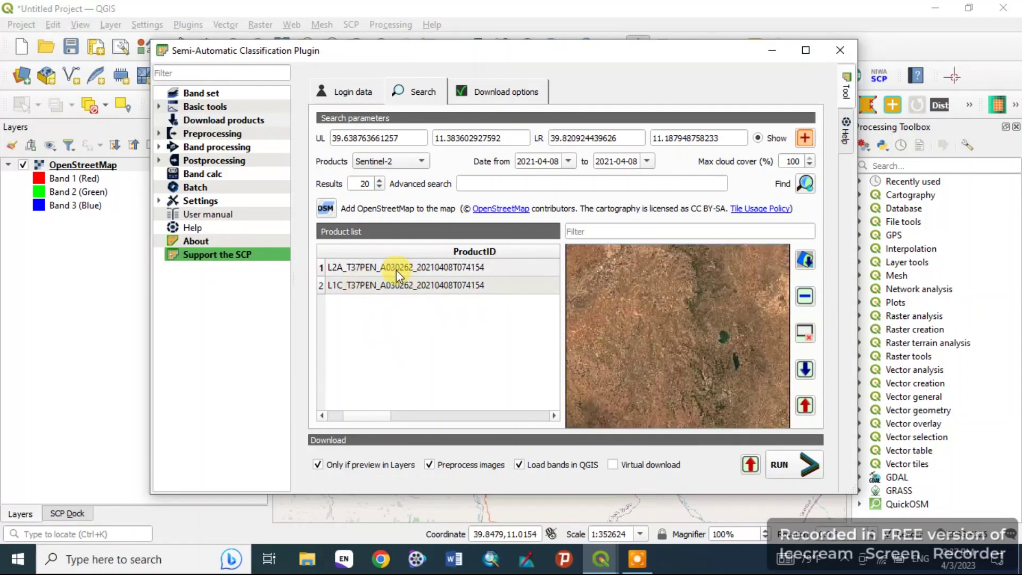
# Add the preview of the L2A_T37PEN product to the map and inspect its extent within the surrounding area.
pyautogui.click(394, 269)
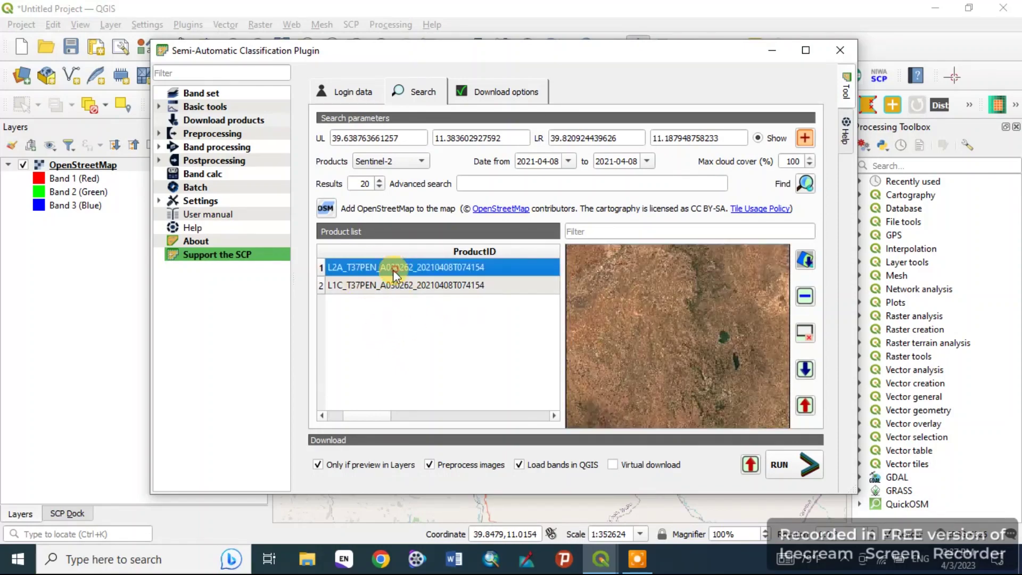
pyautogui.click(807, 260)
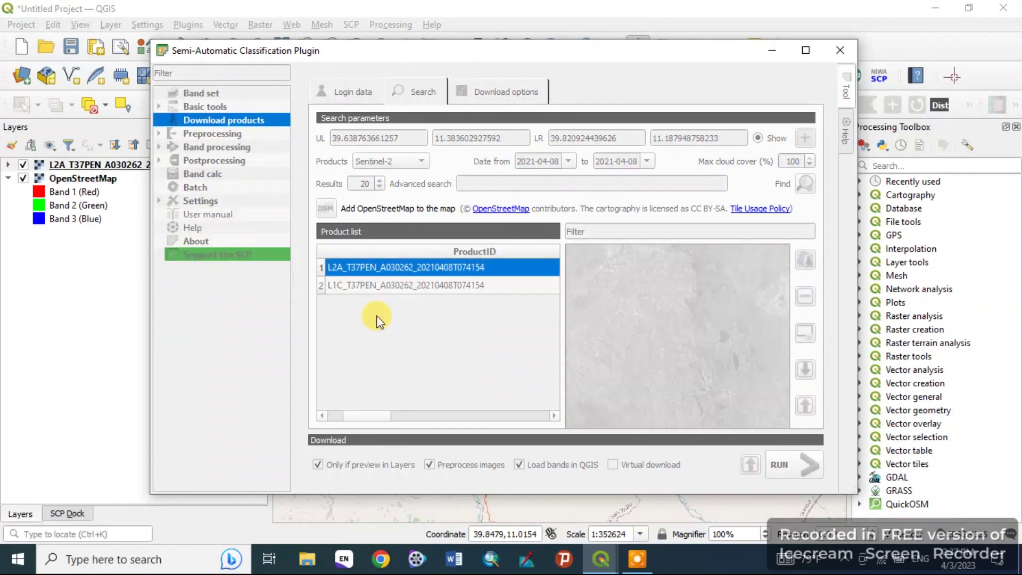
pyautogui.click(772, 49)
pyautogui.scroll(-2, 560, 233)
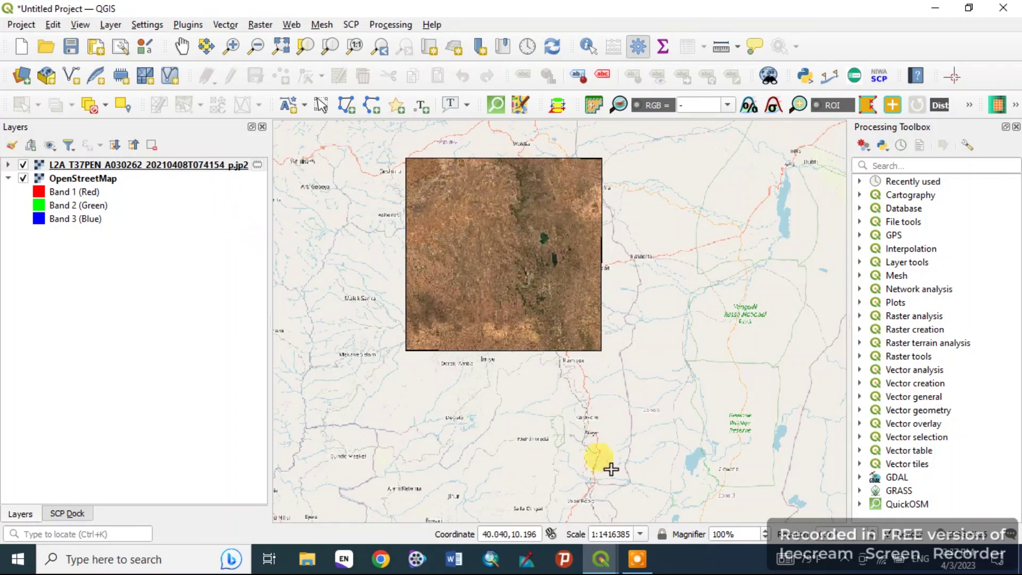
pyautogui.moveTo(606, 564)
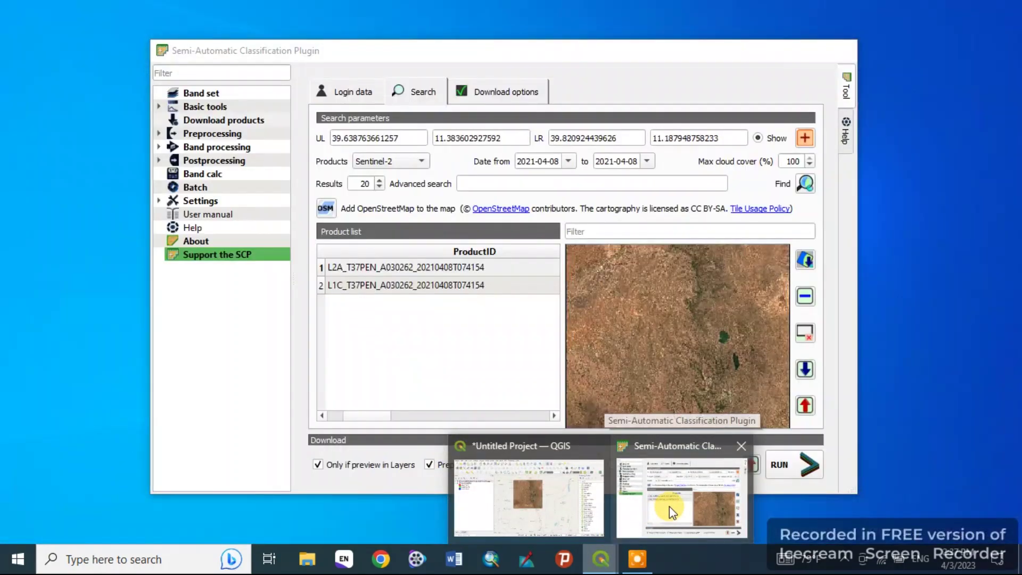
pyautogui.click(669, 506)
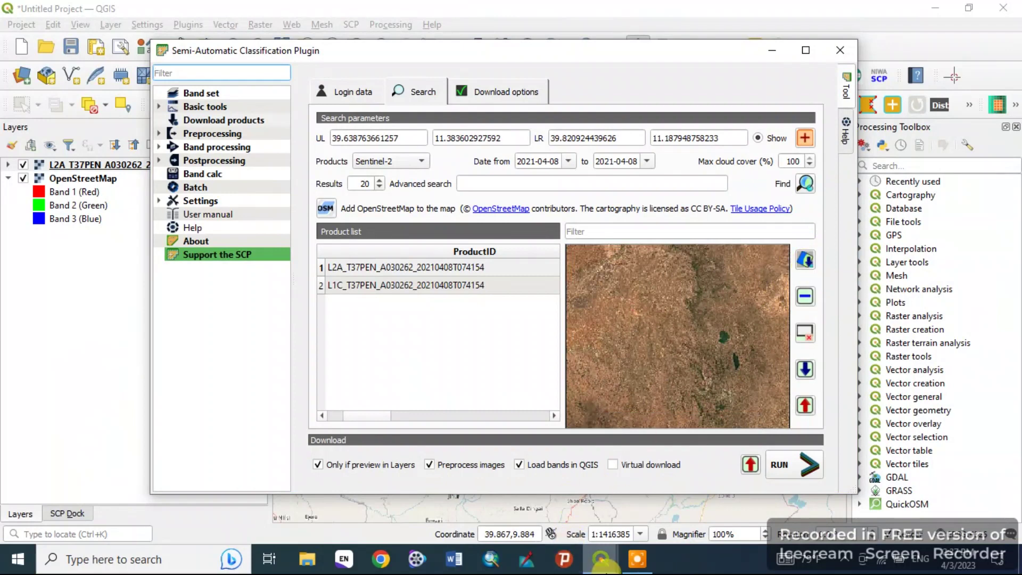
pyautogui.moveTo(600, 559)
pyautogui.click(554, 532)
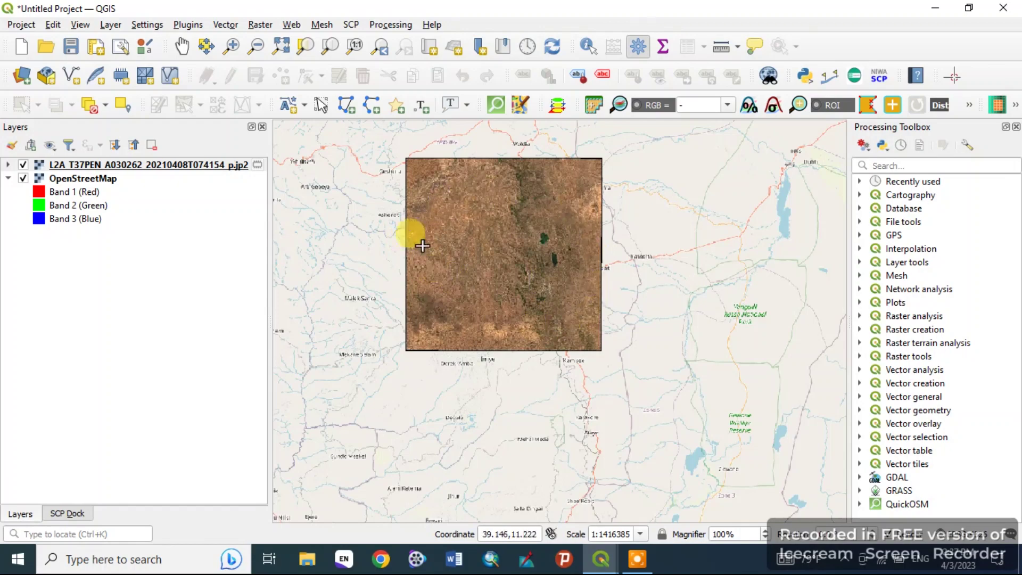
pyautogui.scroll(-1, 495, 265)
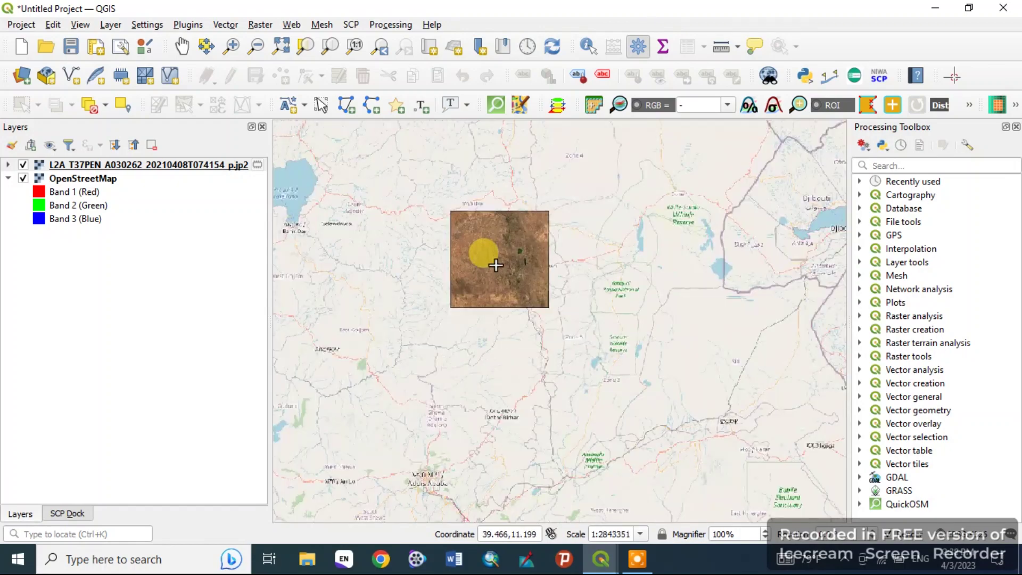
# Return to the plugin window and show the band options for the download.
pyautogui.moveTo(607, 564)
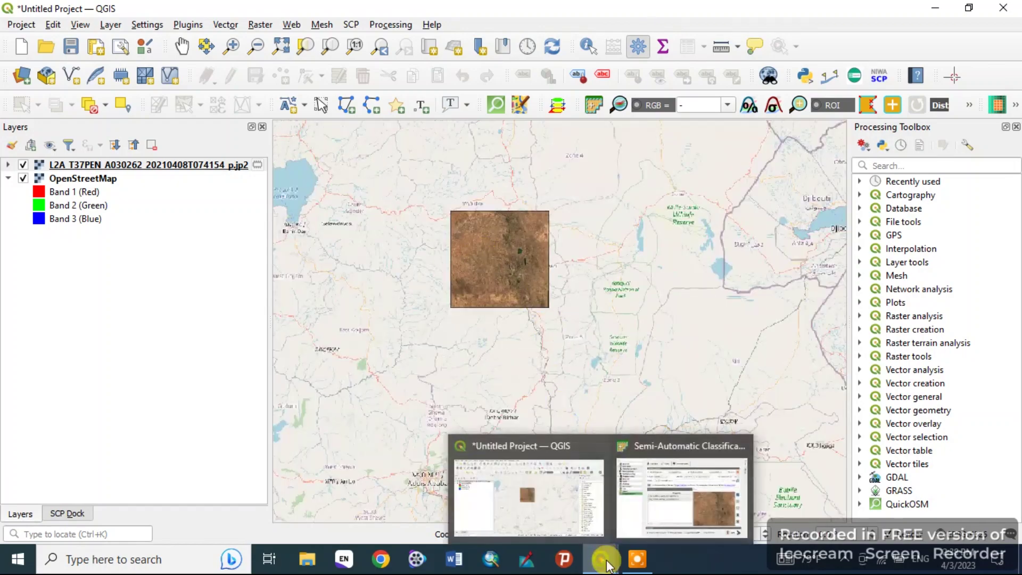
pyautogui.moveTo(675, 510)
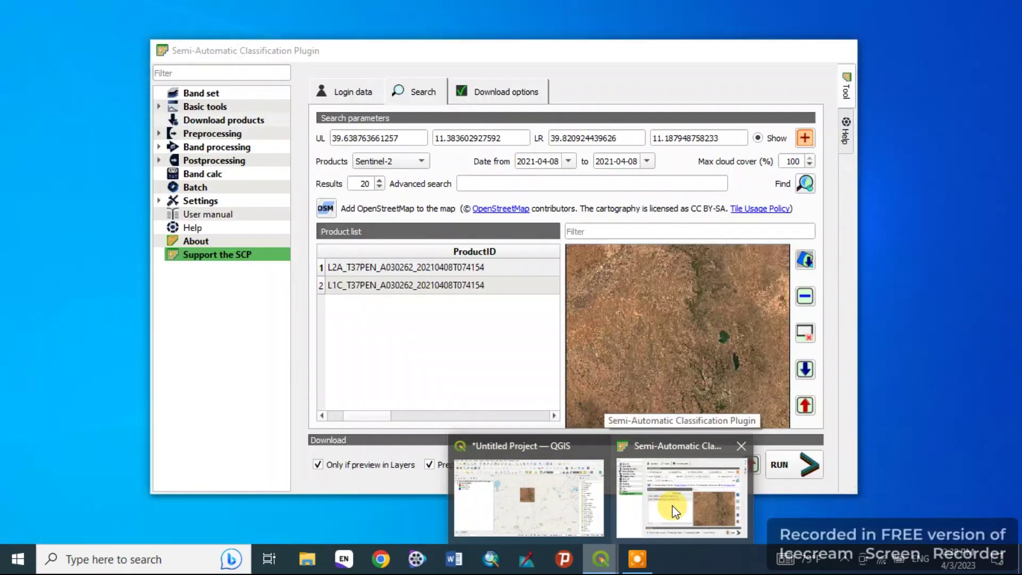
pyautogui.click(675, 510)
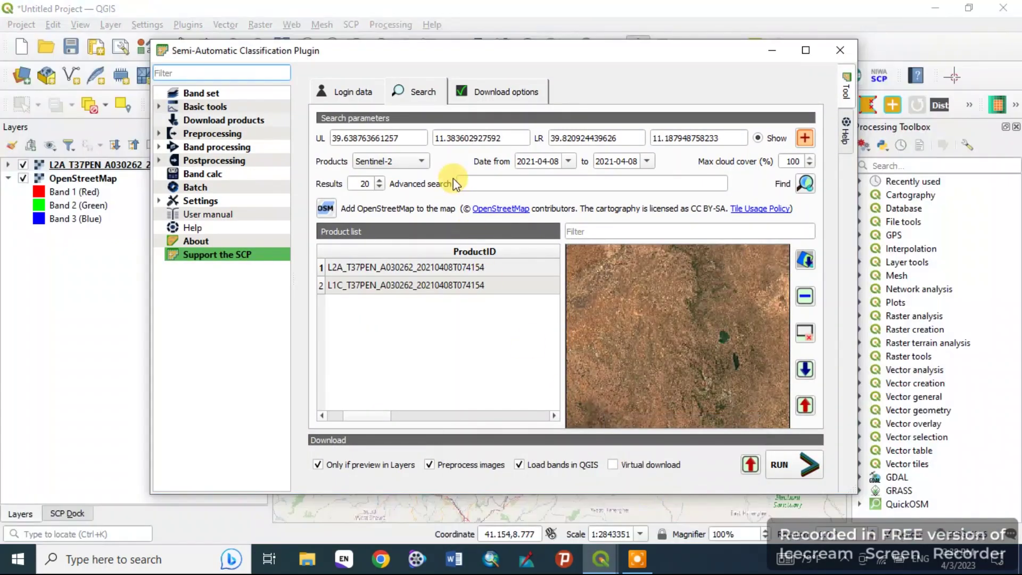
pyautogui.click(494, 92)
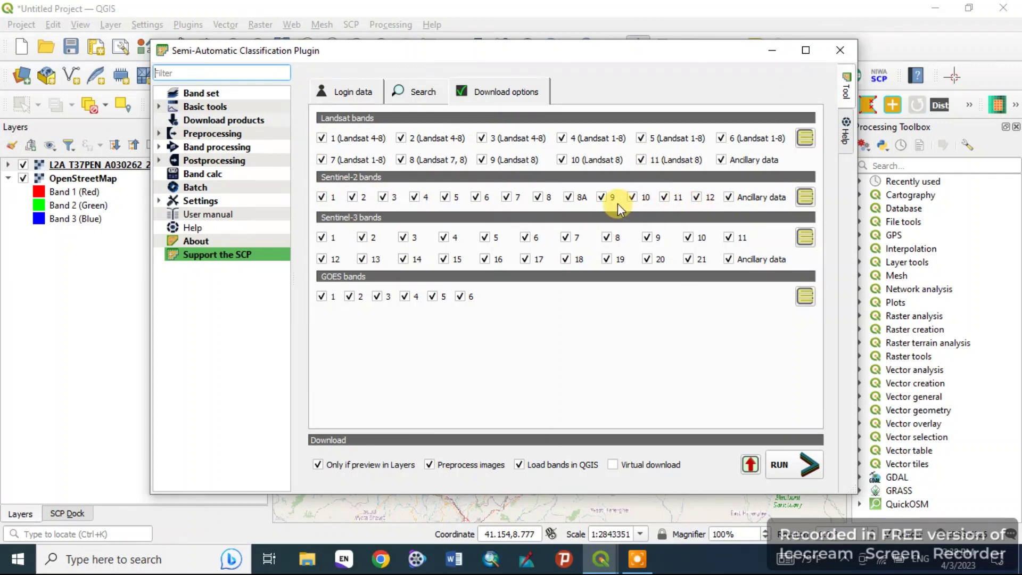
pyautogui.click(321, 198)
pyautogui.click(353, 198)
pyautogui.click(383, 198)
pyautogui.click(321, 197)
pyautogui.click(353, 196)
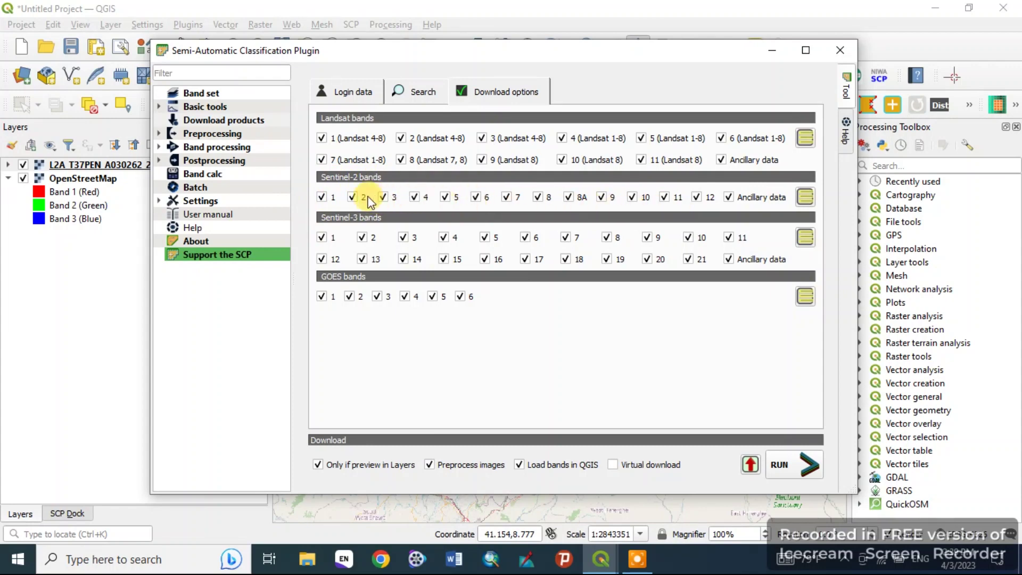
# Exclude Sentinel-2 bands 9 and 10 from the download and turn off image preprocessing.
pyautogui.click(602, 197)
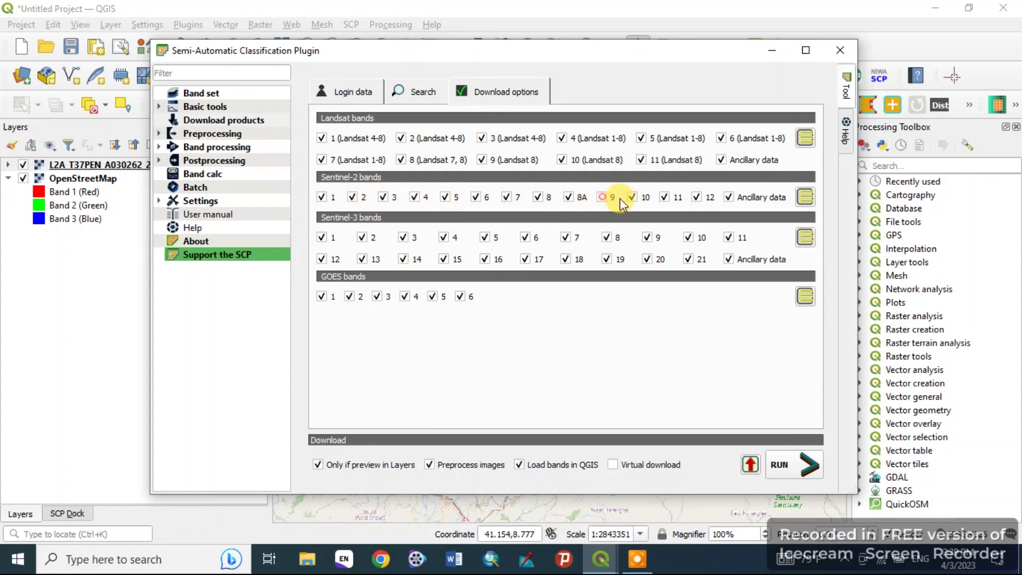
pyautogui.click(632, 198)
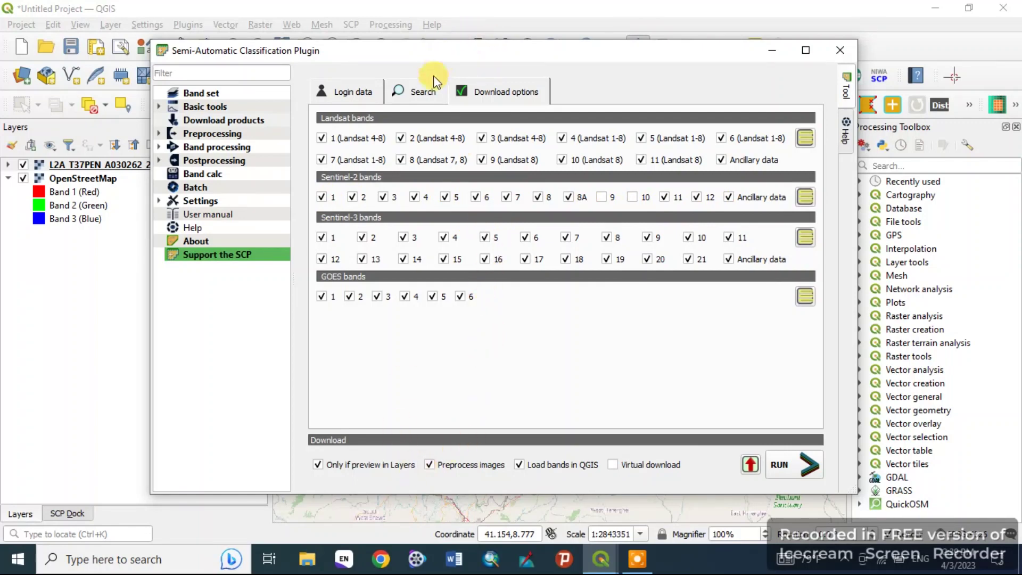
pyautogui.click(423, 92)
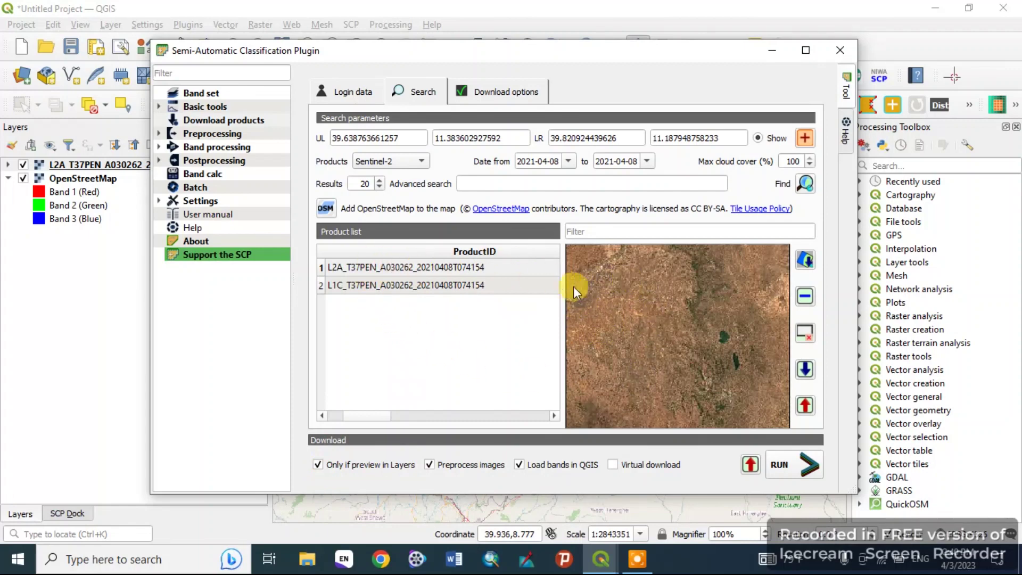
pyautogui.click(433, 465)
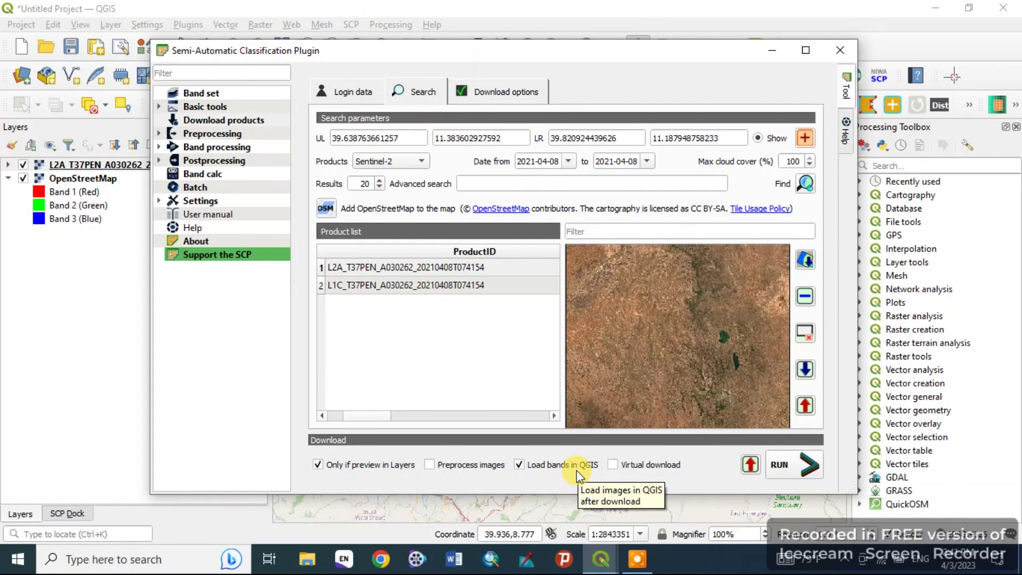
pyautogui.click(519, 463)
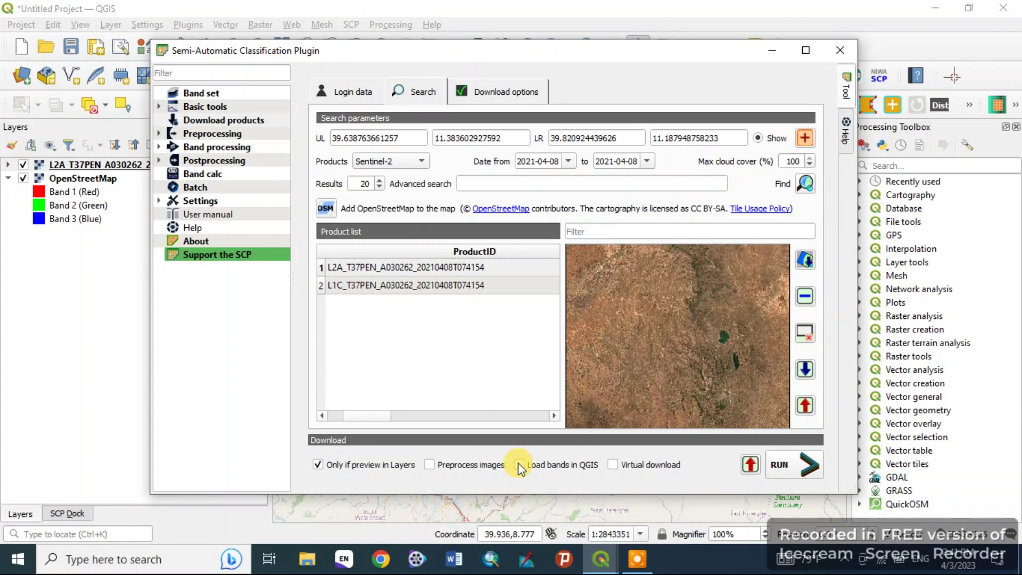
pyautogui.click(518, 463)
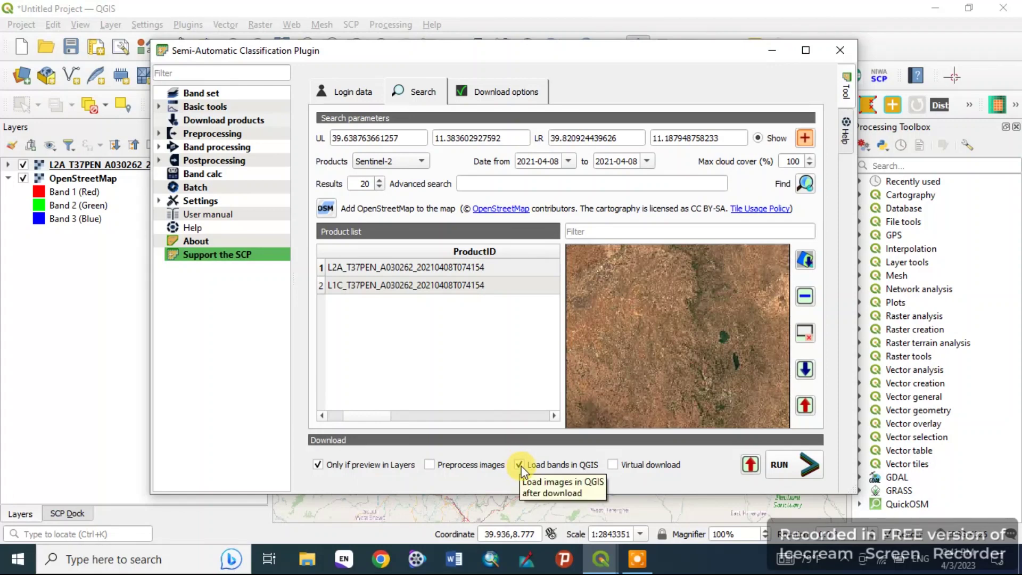
pyautogui.click(521, 466)
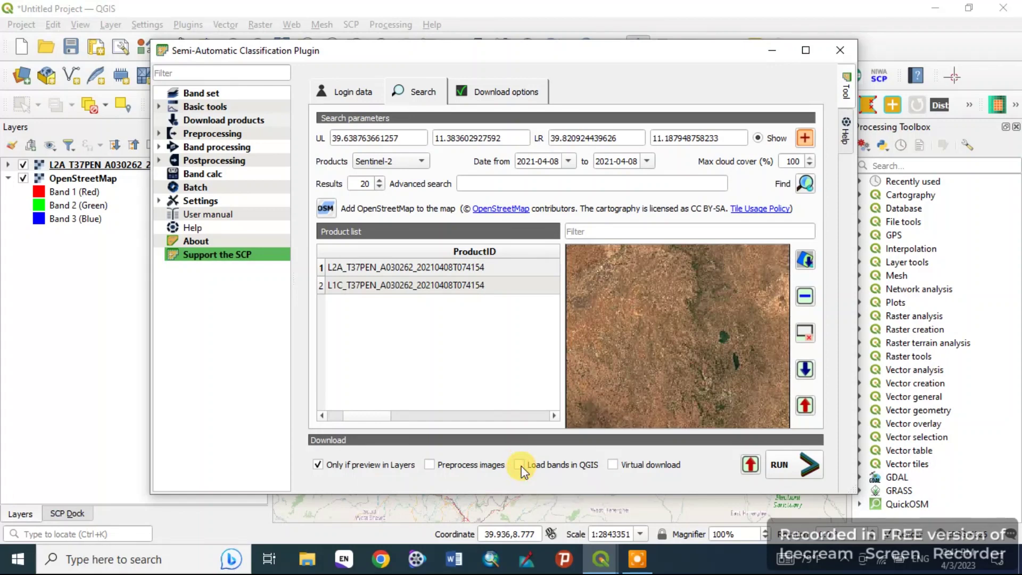
pyautogui.click(520, 466)
# Run the download and create a new folder named "Sentinel 2" on Local Disk (D:) for the images.
pyautogui.click(785, 468)
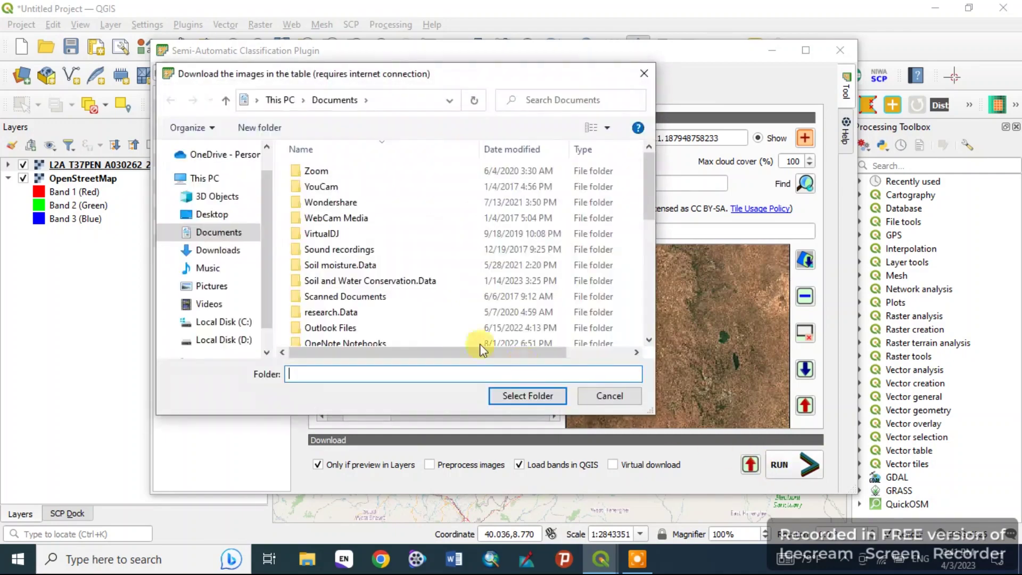
pyautogui.moveTo(308, 77); pyautogui.dragTo(338, 87)
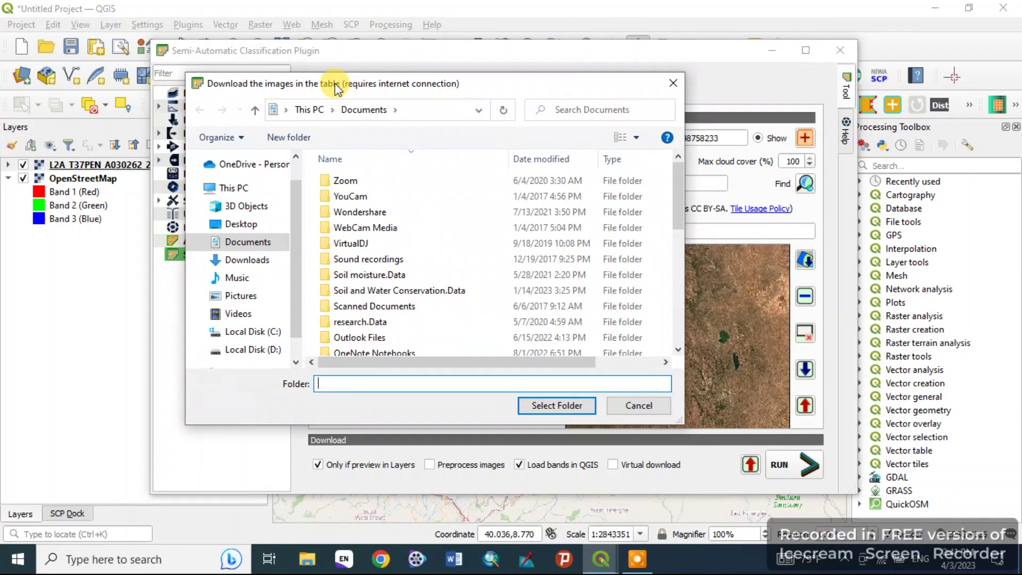
pyautogui.click(263, 351)
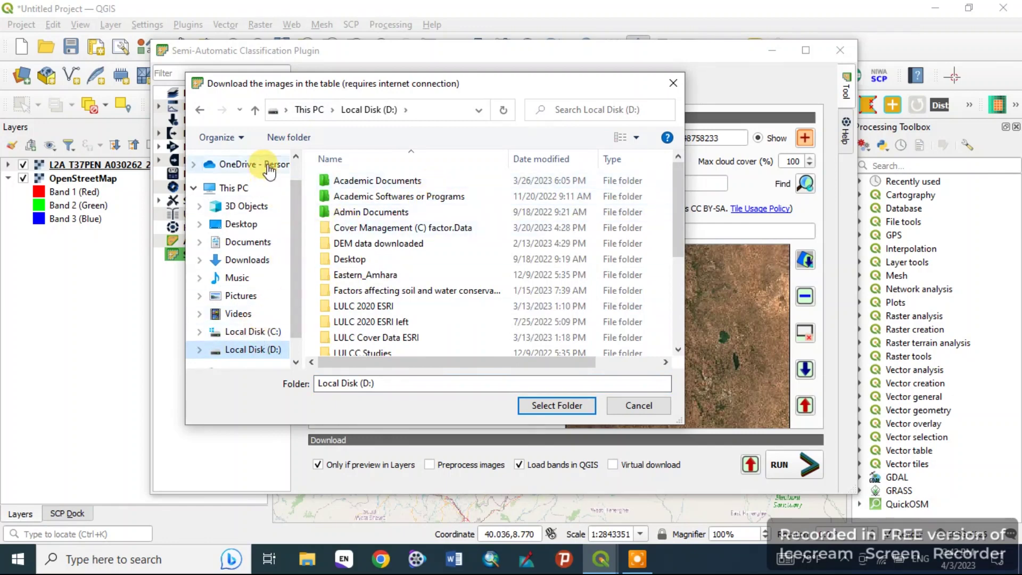
pyautogui.click(296, 138)
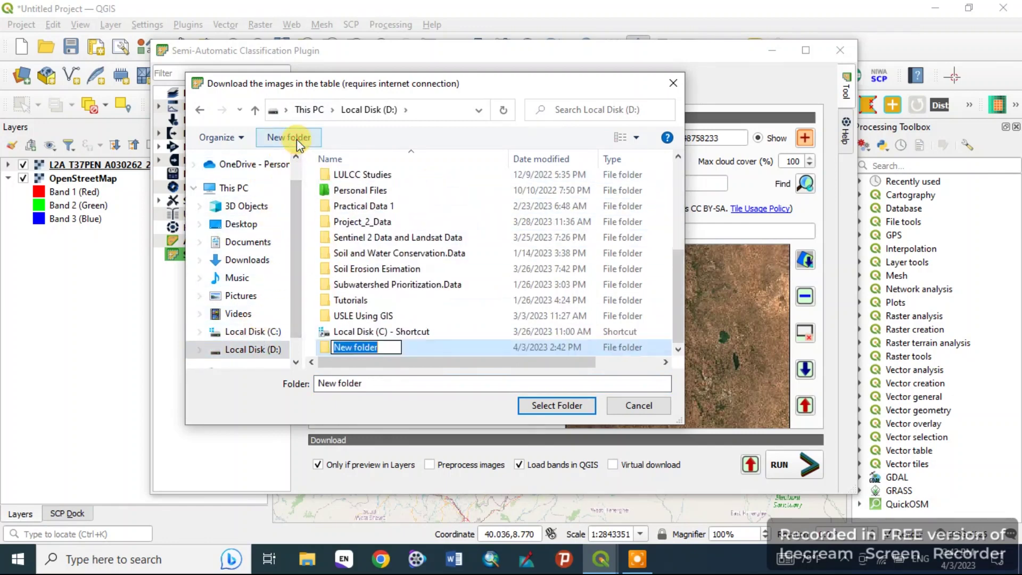
pyautogui.write('Sen')
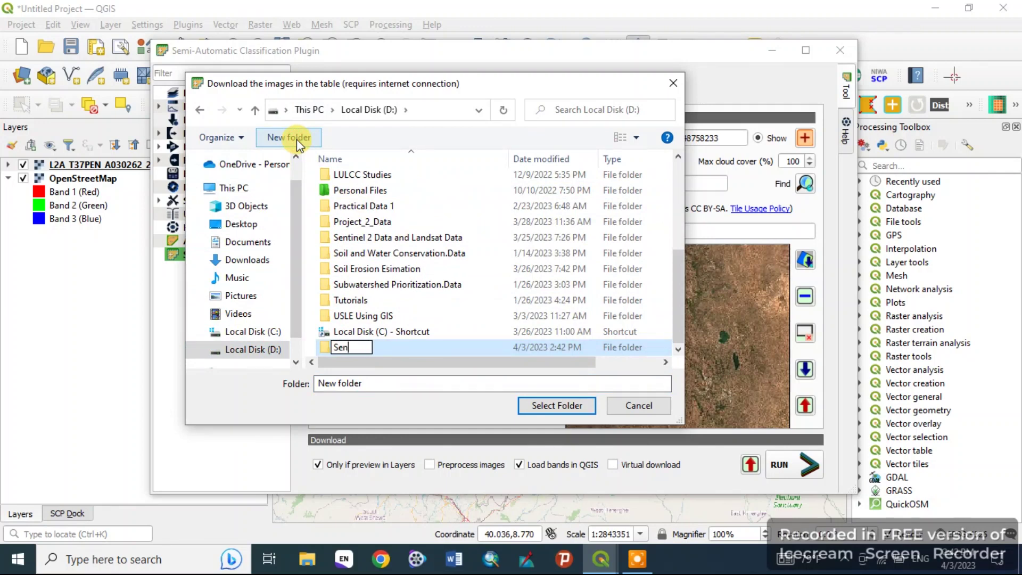
pyautogui.write('tinel 2')
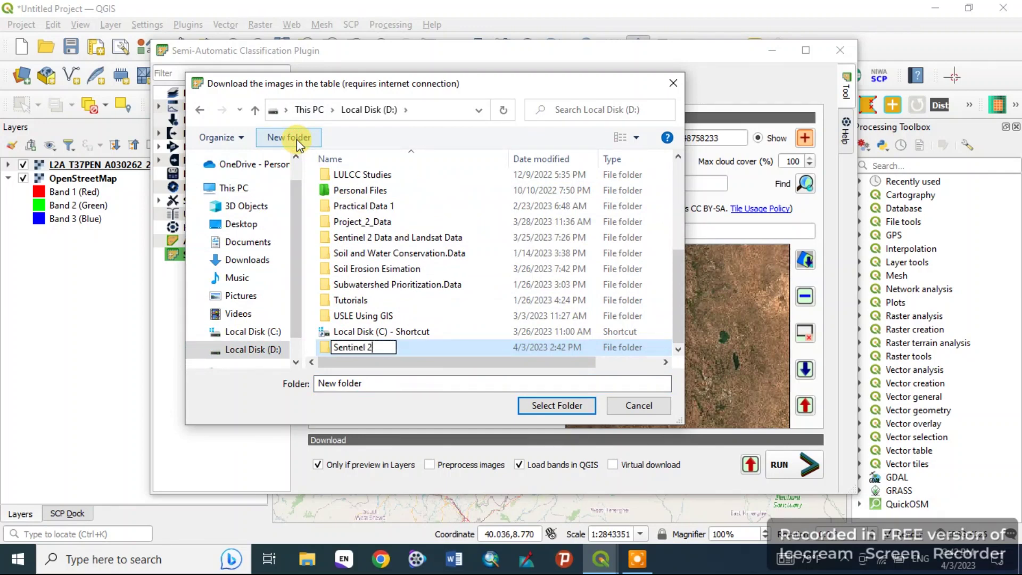
pyautogui.press('Return')
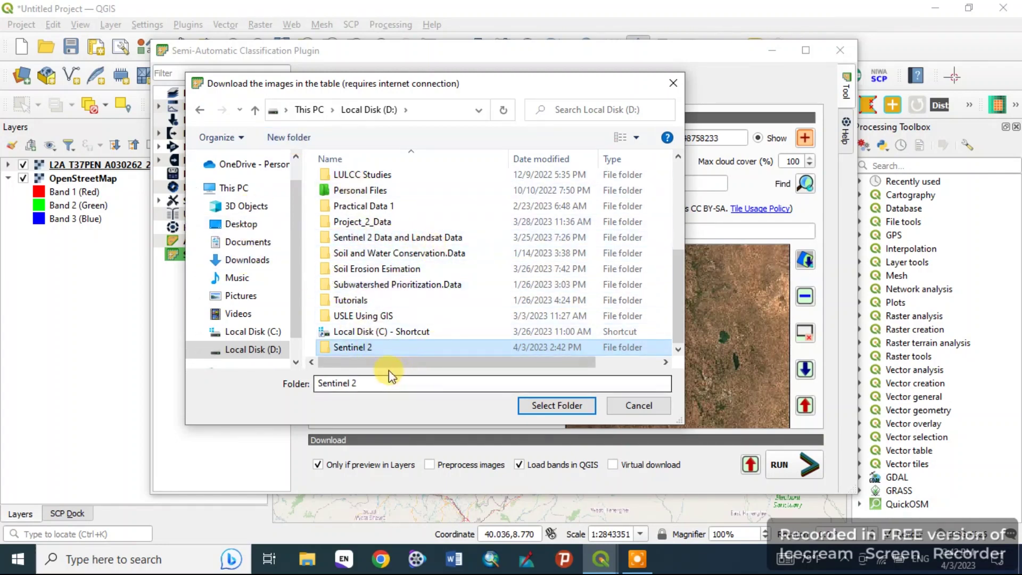
# Choose the Sentinel 2 folder as the download destination and let the image bands download and load into the map.
pyautogui.click(388, 351)
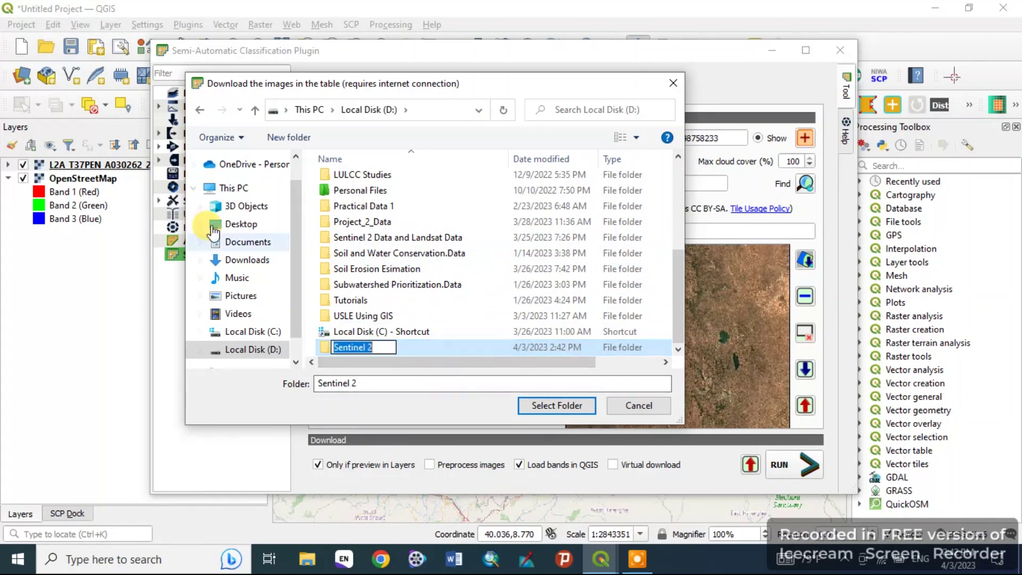
pyautogui.click(431, 352)
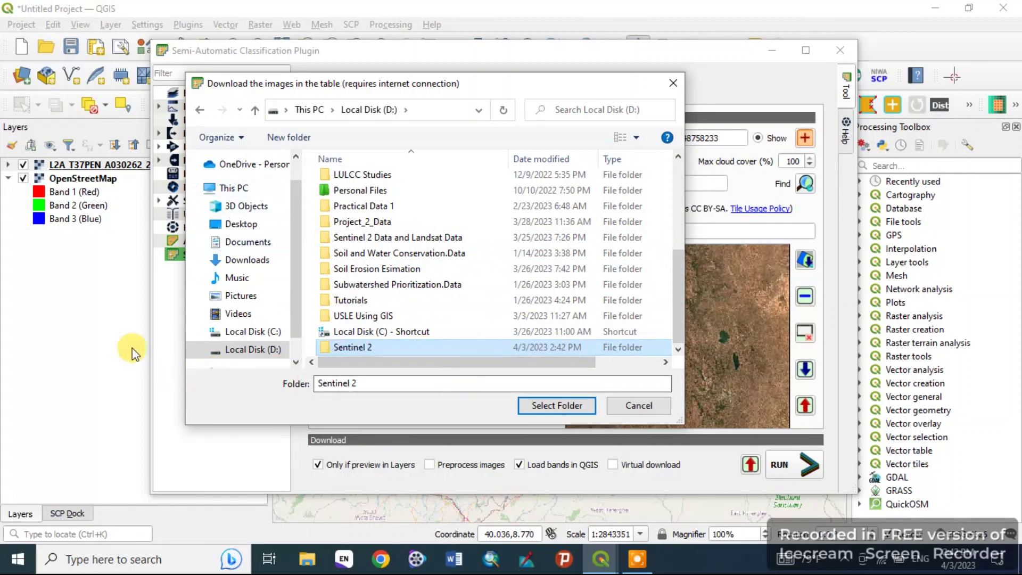
pyautogui.click(565, 404)
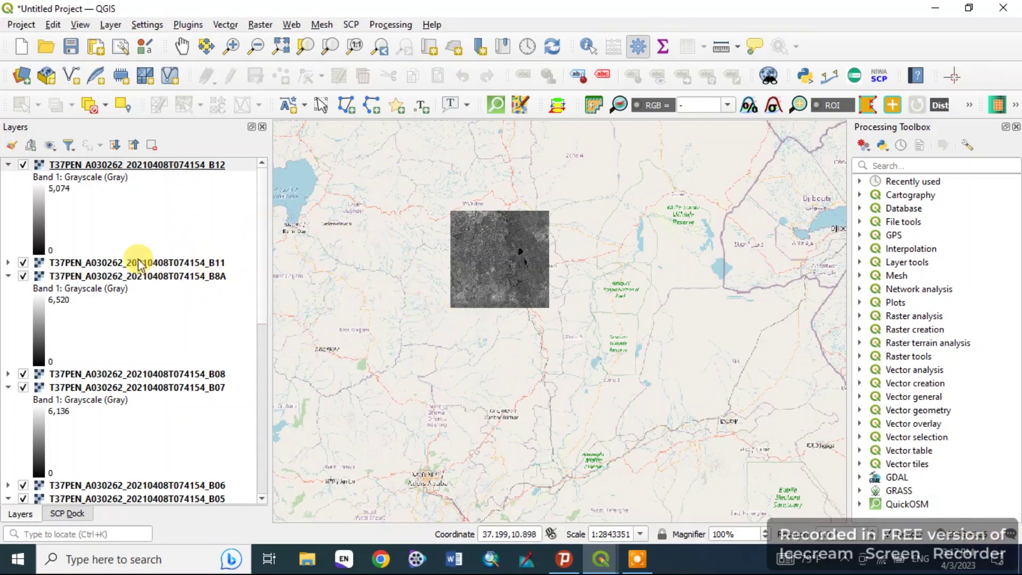
# Collapse all layer legends so the layer list shows only the names of the downloaded bands.
pyautogui.click(134, 147)
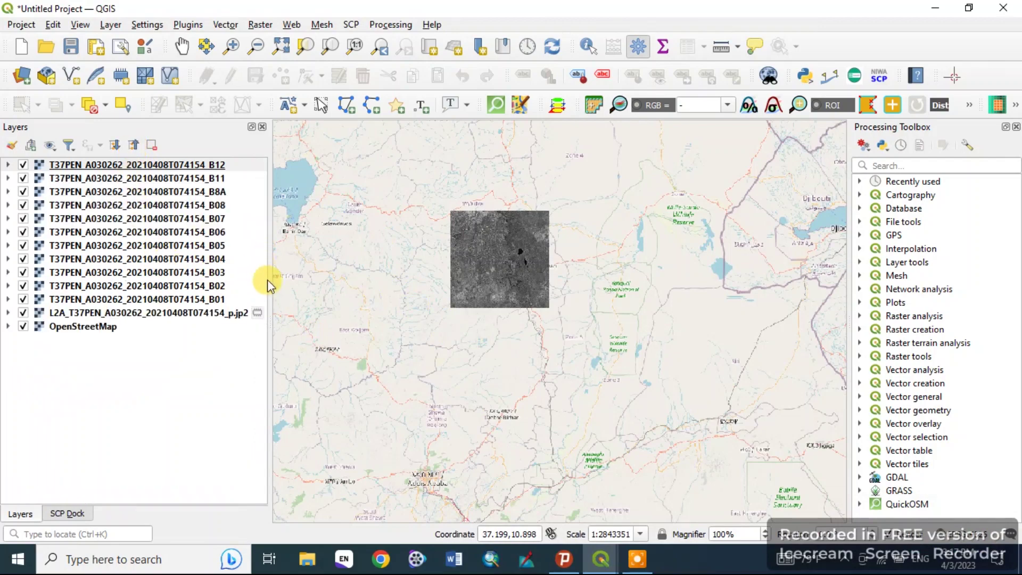